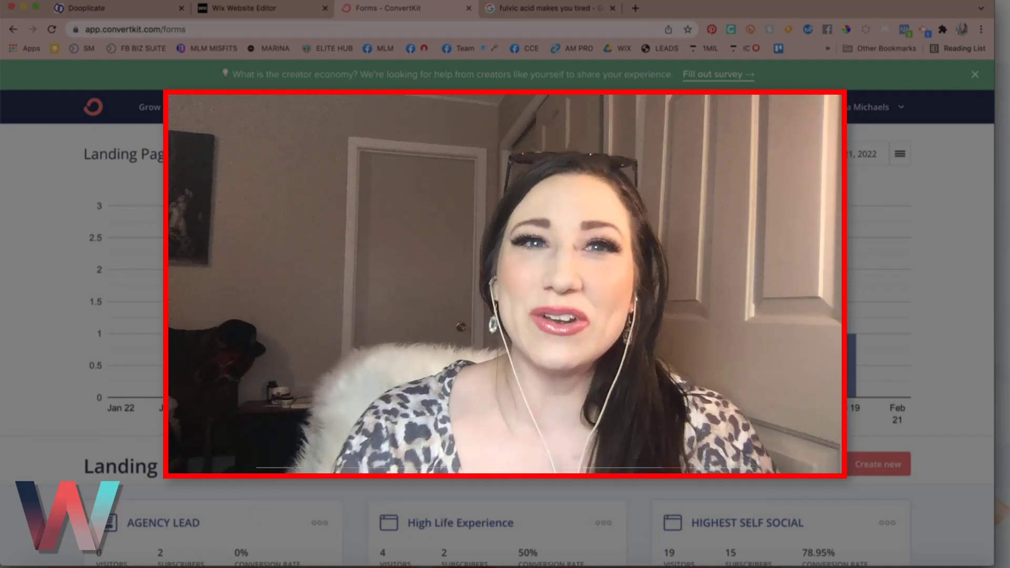
# Switch to the Wix editor tab showing the pink strip's subscribers form.
pyautogui.click(232, 8)
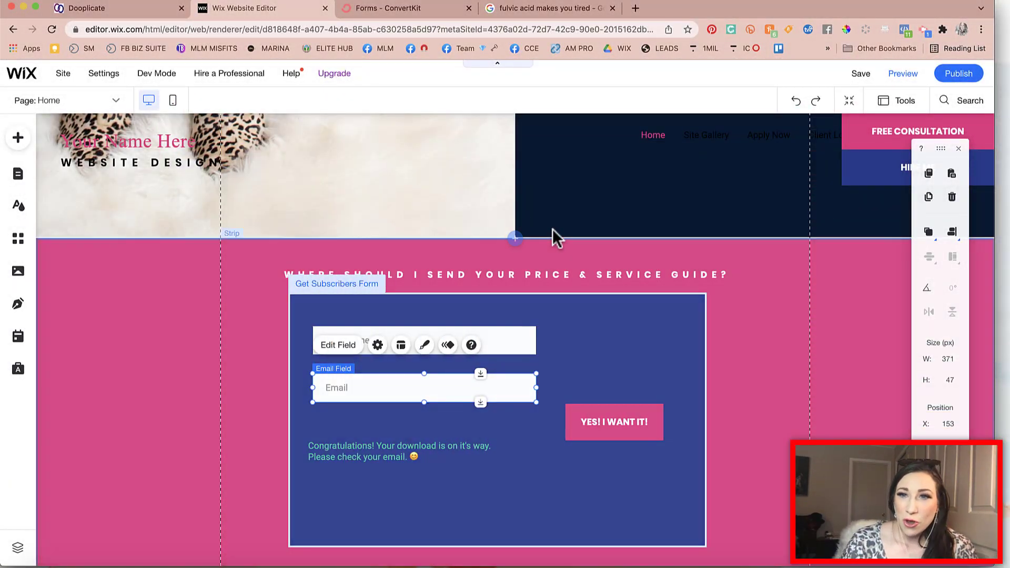
# Drag the Get Subscribers Form lower in the pink strip, then return to ConvertKit's forms dashboard.
pyautogui.scroll(5, 552, 231)
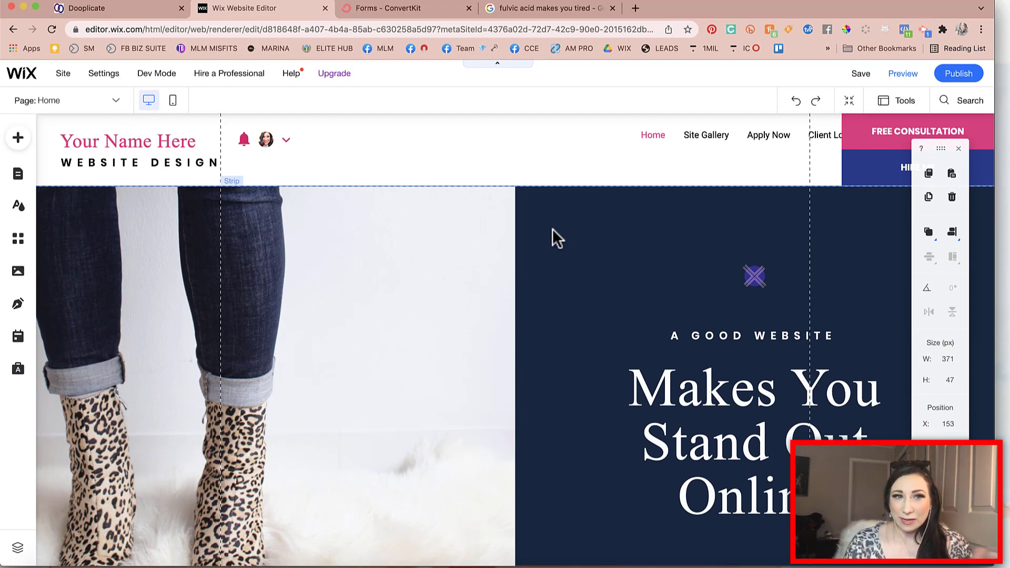
pyautogui.scroll(-5, 552, 228)
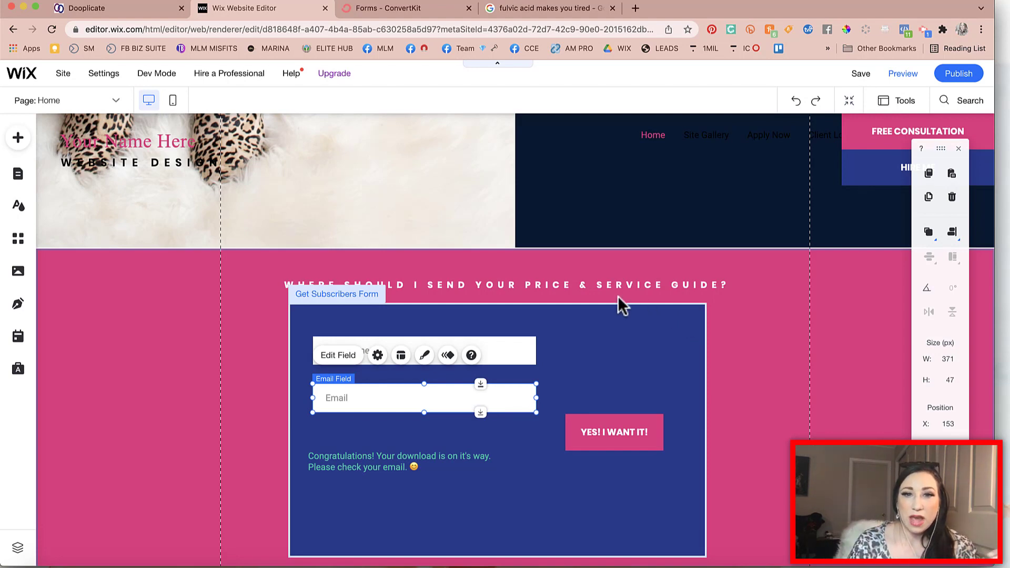
pyautogui.click(613, 323)
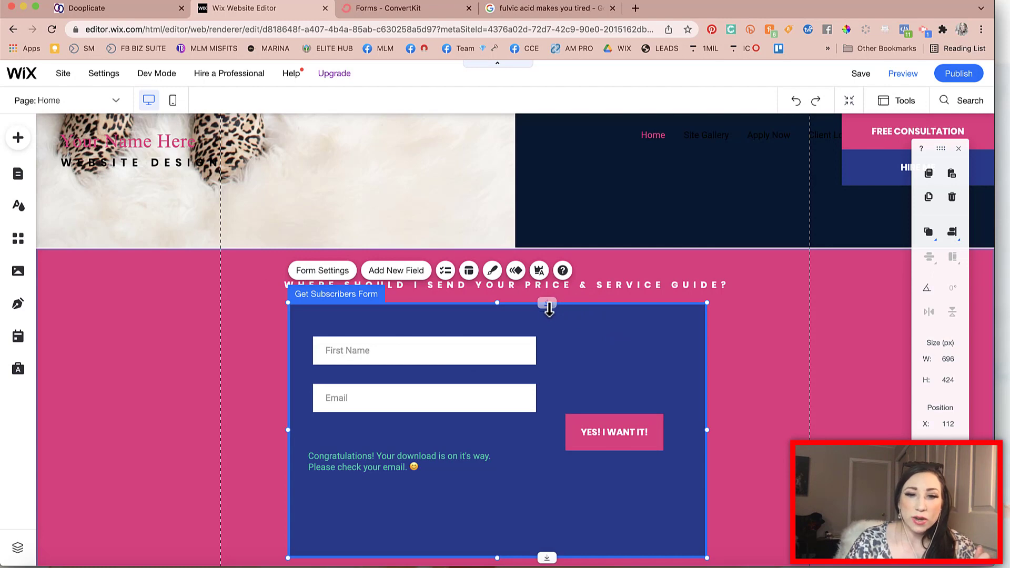
pyautogui.moveTo(554, 401); pyautogui.dragTo(567, 529)
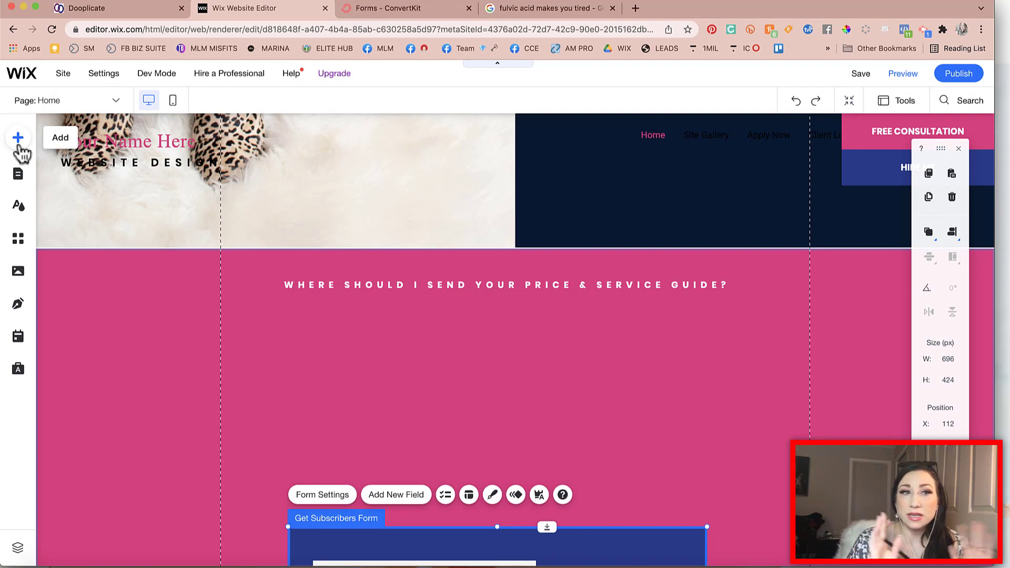
pyautogui.click(373, 9)
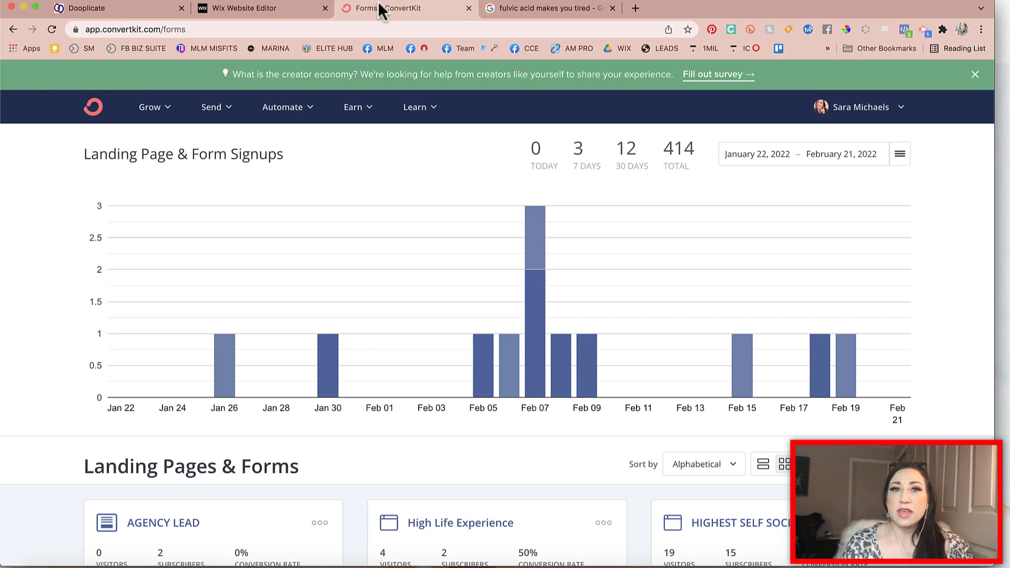
# Open the Trello Website Client Flow board in the search tab.
pyautogui.click(540, 10)
pyautogui.click(486, 30)
pyautogui.write('trel')
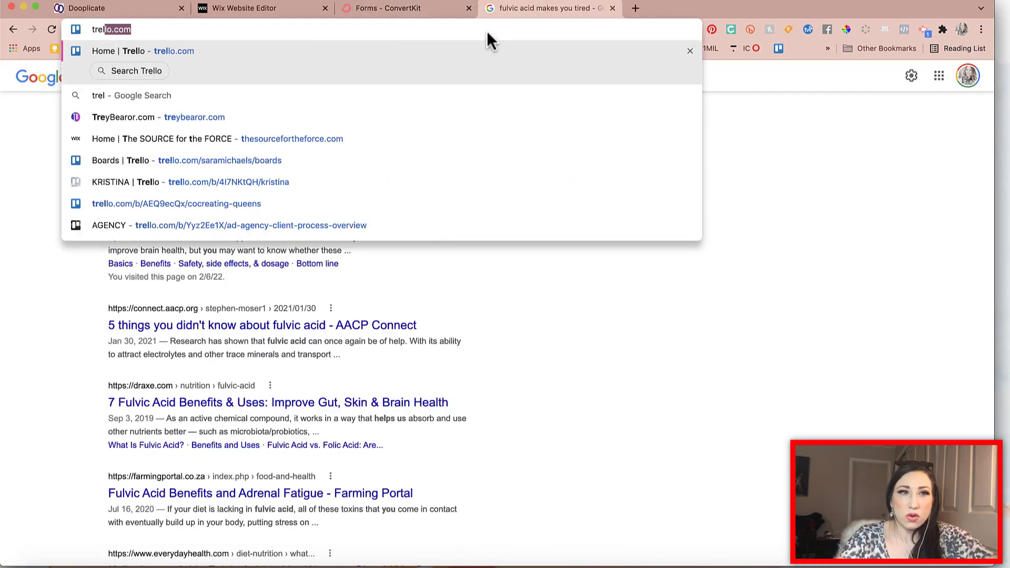
pyautogui.write('lo')
pyautogui.press('Return')
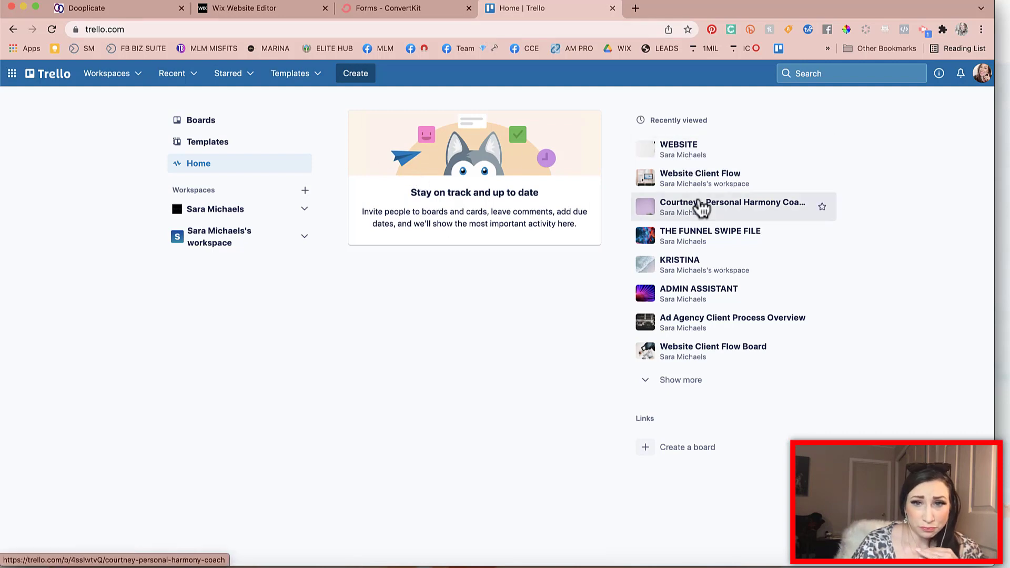
pyautogui.click(698, 188)
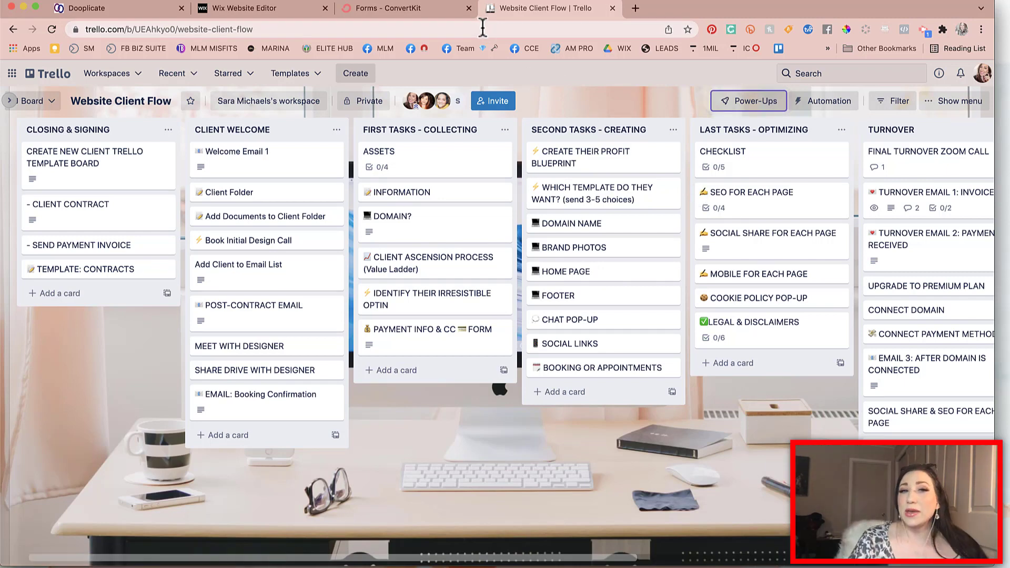
# Compare the Trello board with ConvertKit, ending on the forms dashboard.
pyautogui.click(432, 16)
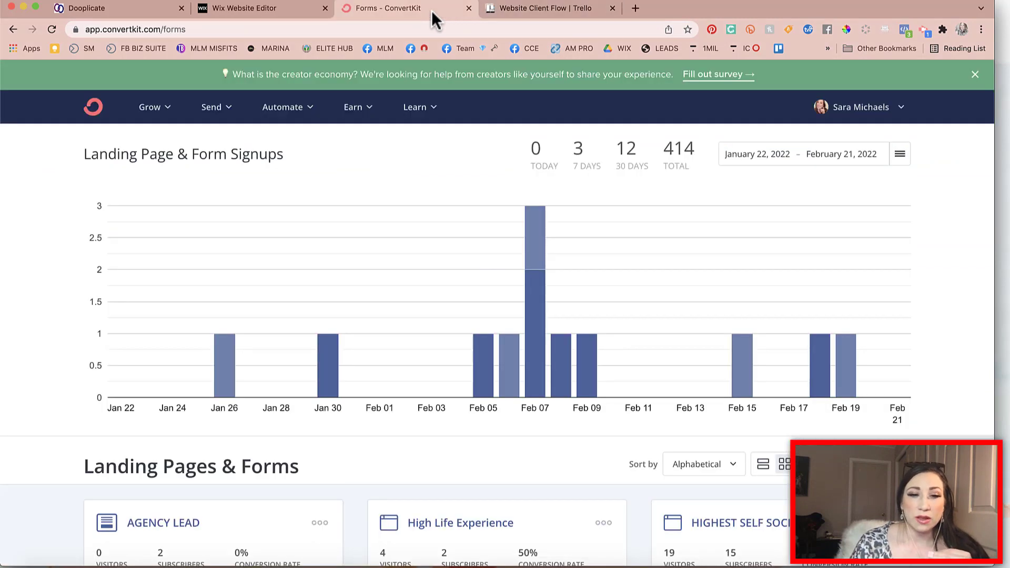
pyautogui.click(511, 12)
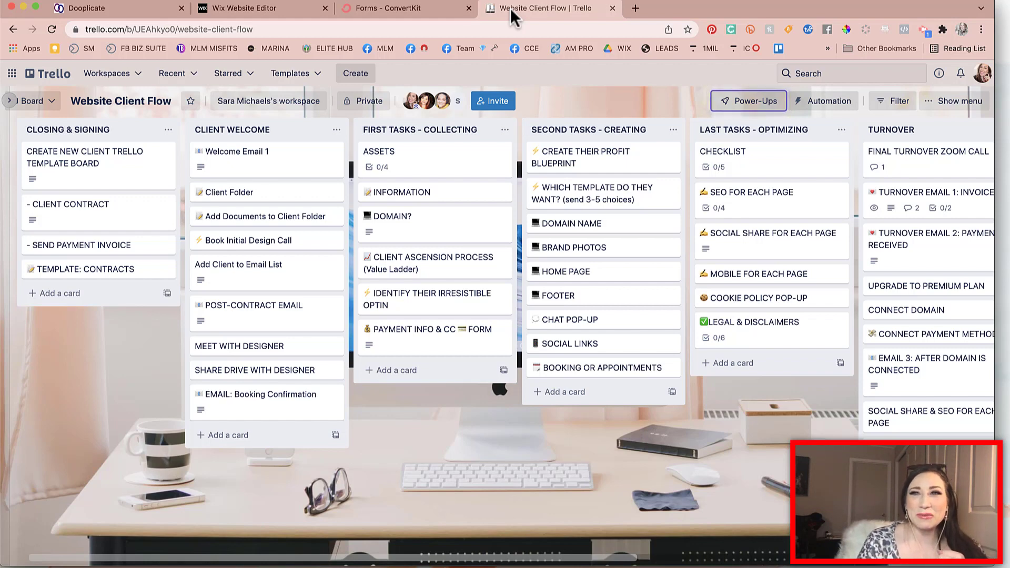
pyautogui.click(362, 16)
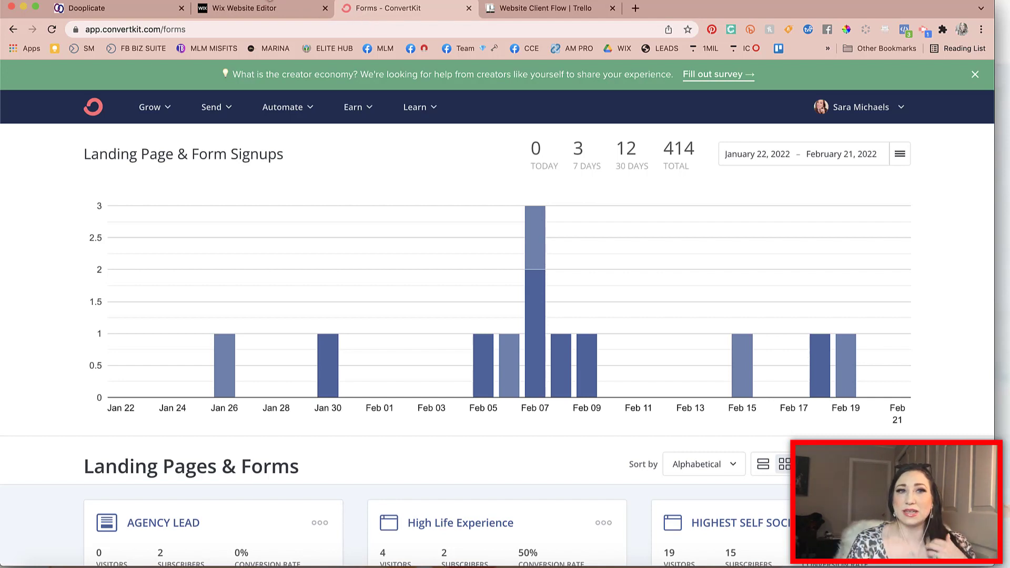
pyautogui.click(250, 8)
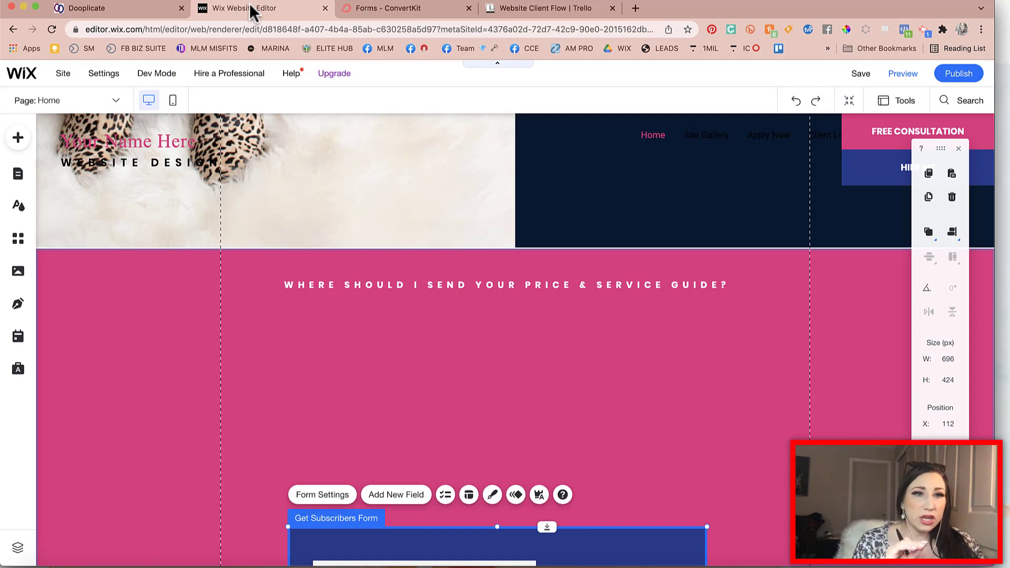
pyautogui.click(22, 142)
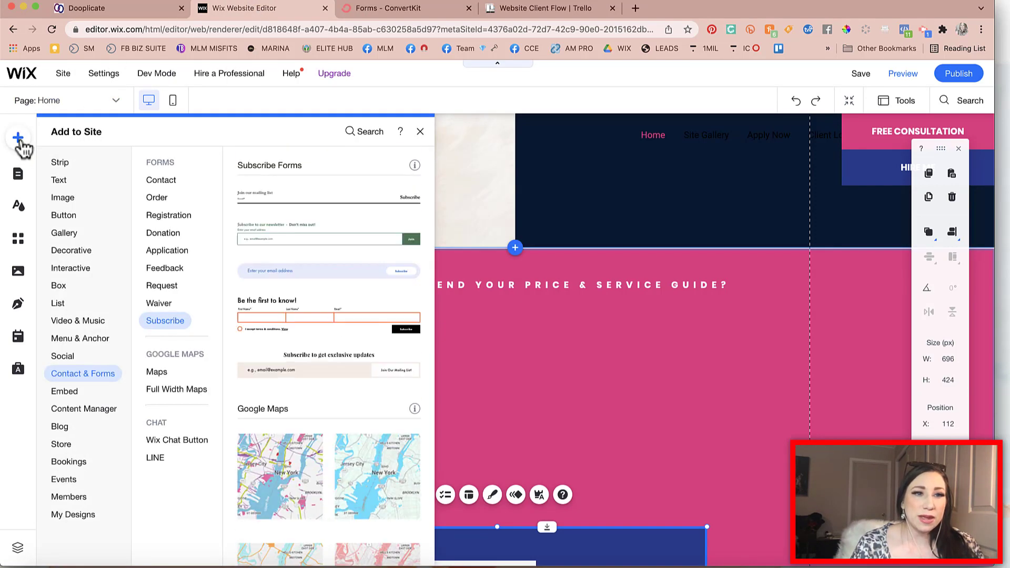
pyautogui.click(66, 390)
pyautogui.click(64, 479)
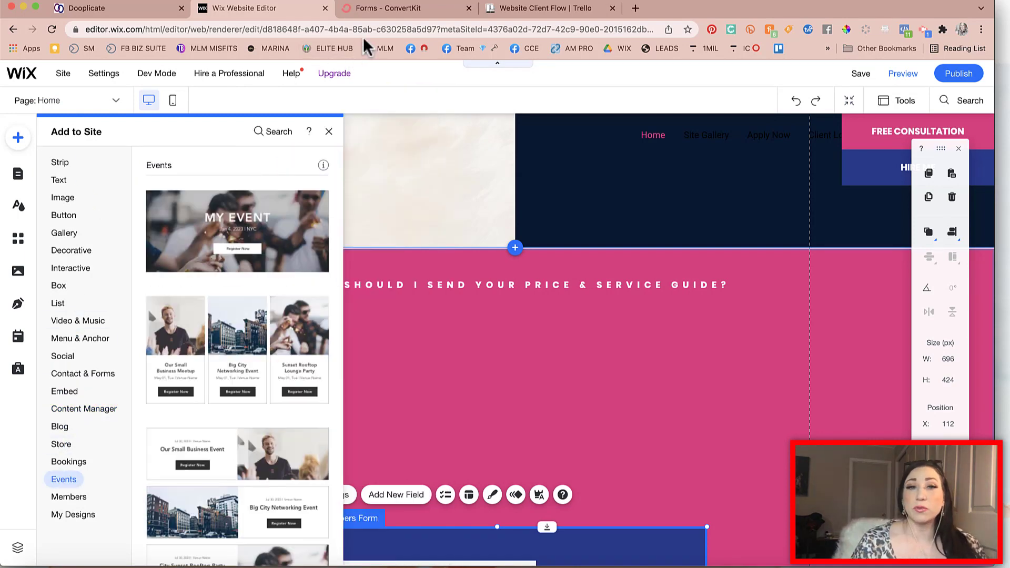
pyautogui.click(364, 9)
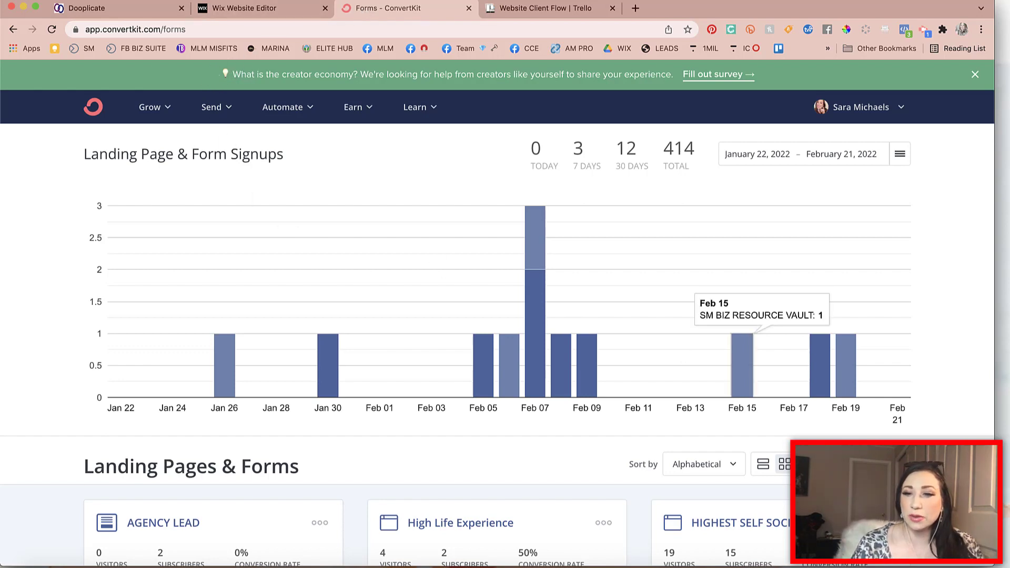
# Reload the forms page and create a new inline form from the Clare template.
pyautogui.press('super+r')
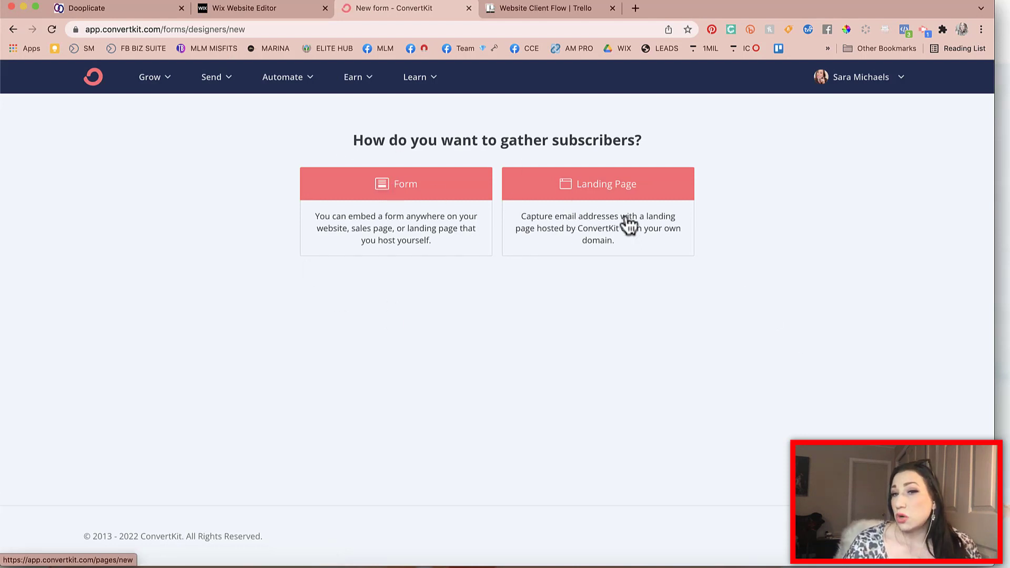
pyautogui.click(410, 198)
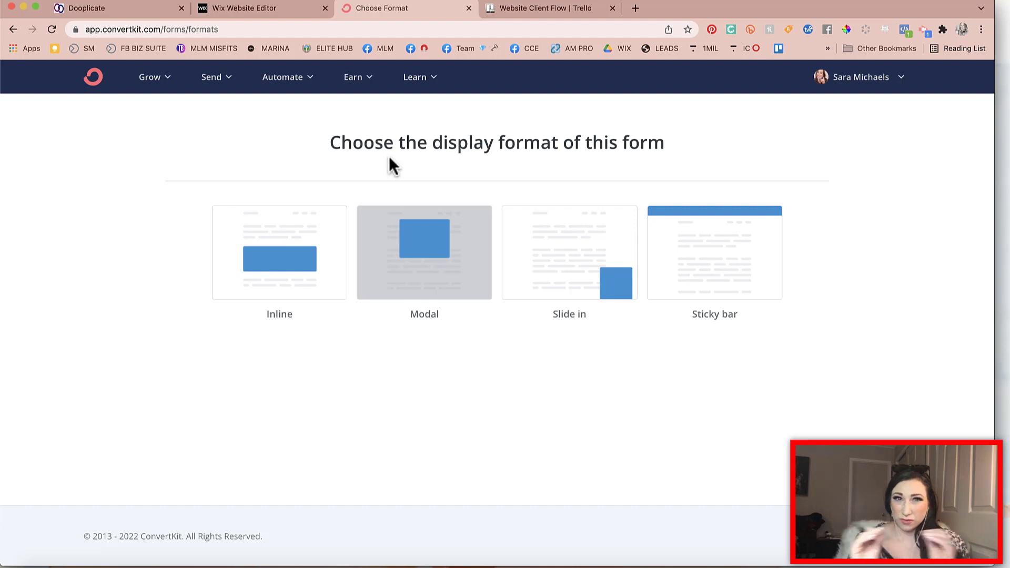
pyautogui.click(288, 257)
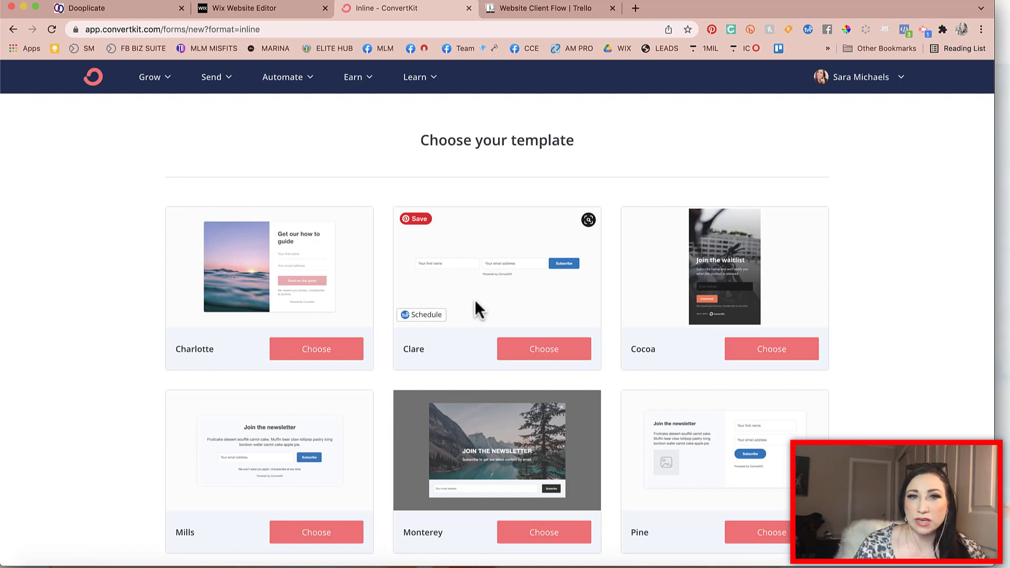
pyautogui.click(567, 353)
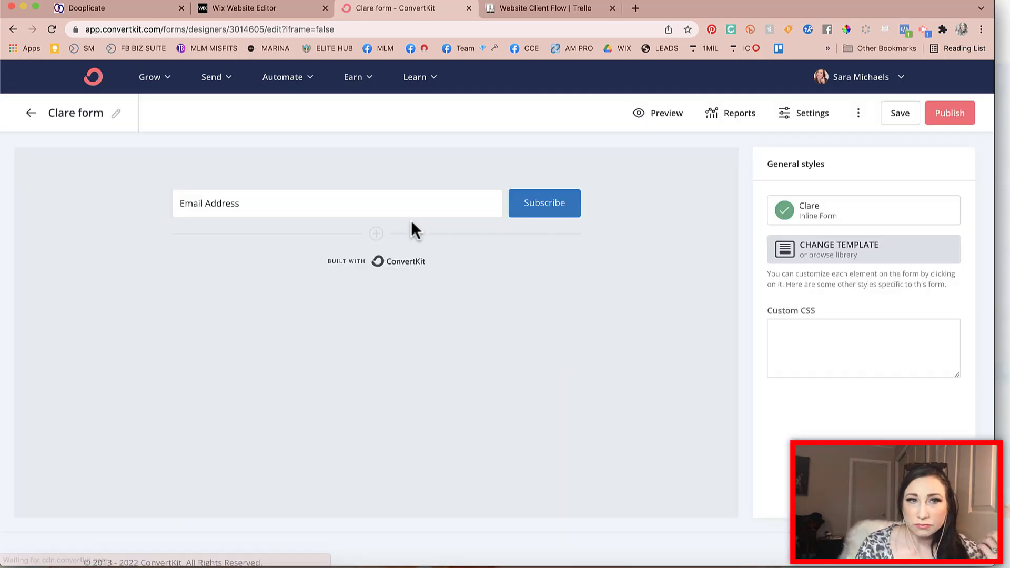
# Turn off the Built with ConvertKit badge and view the Subscribe button's styles.
pyautogui.click(390, 264)
pyautogui.click(780, 204)
pyautogui.click(575, 210)
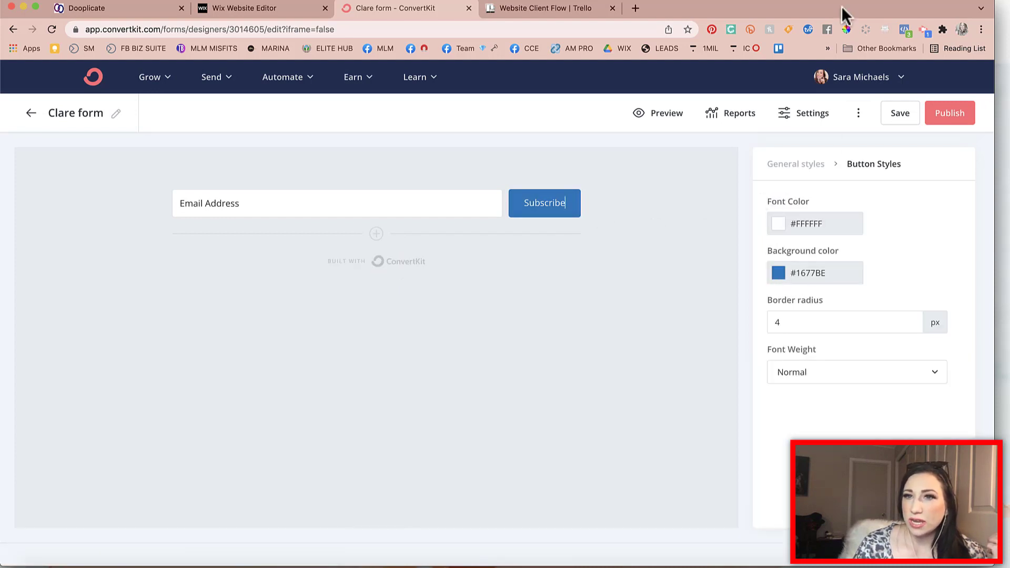
# Compare the Wix editor with the Clare form, ending in the Wix editor.
pyautogui.click(248, 12)
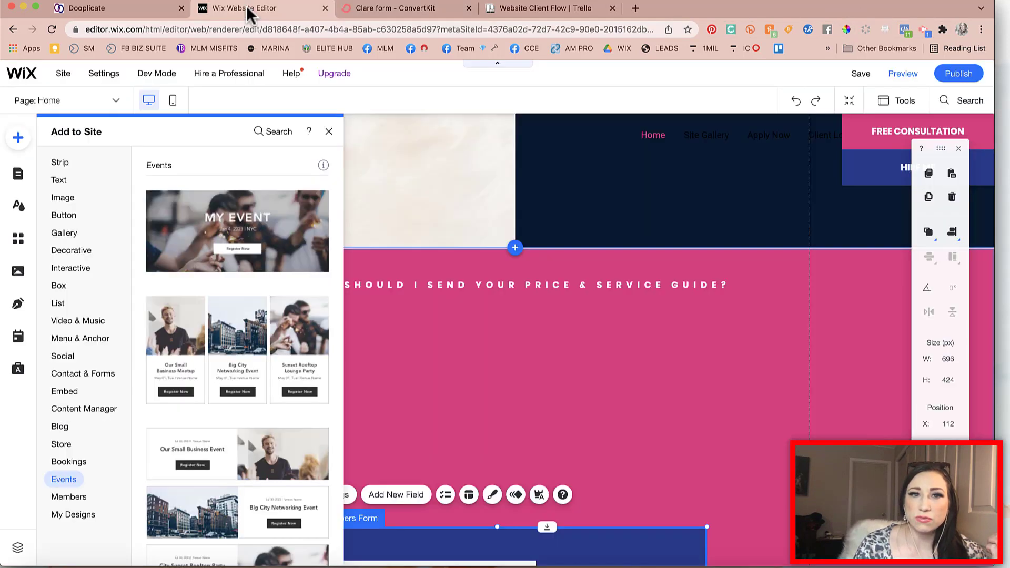
pyautogui.click(433, 10)
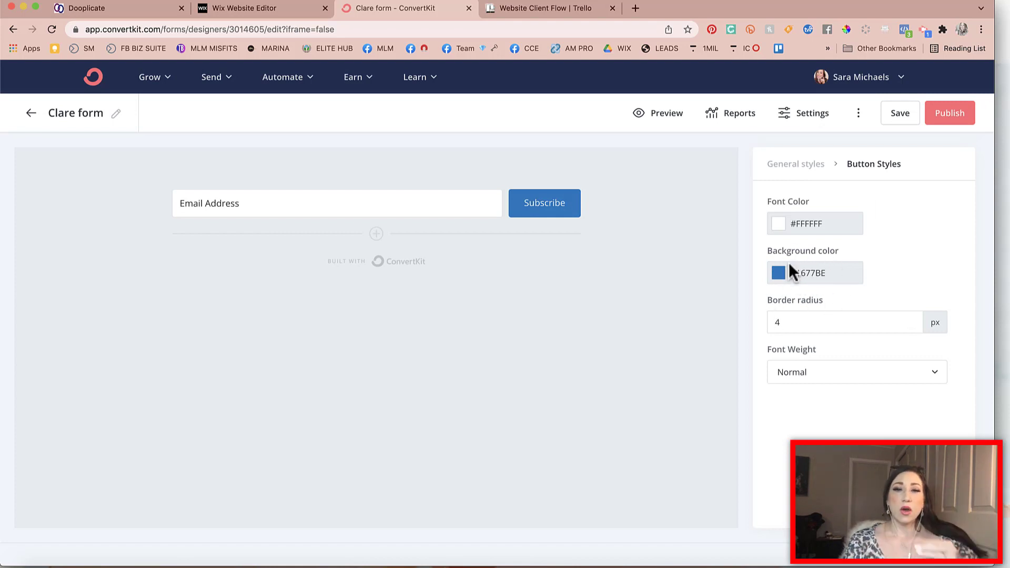
pyautogui.click(252, 10)
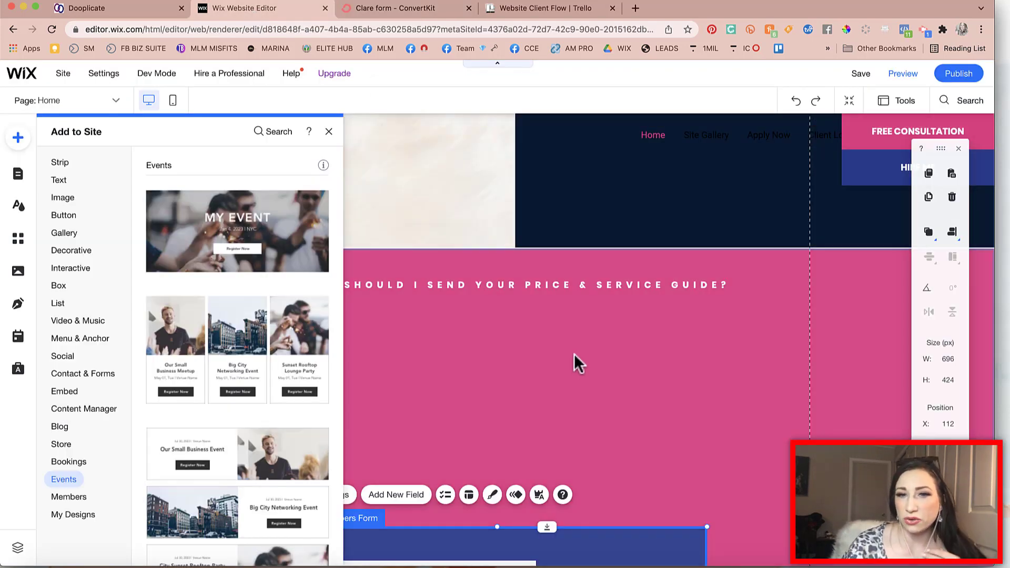
# Sample the Wix form's navy background with the eyedropper, reading #27388E.
pyautogui.scroll(-1, 603, 422)
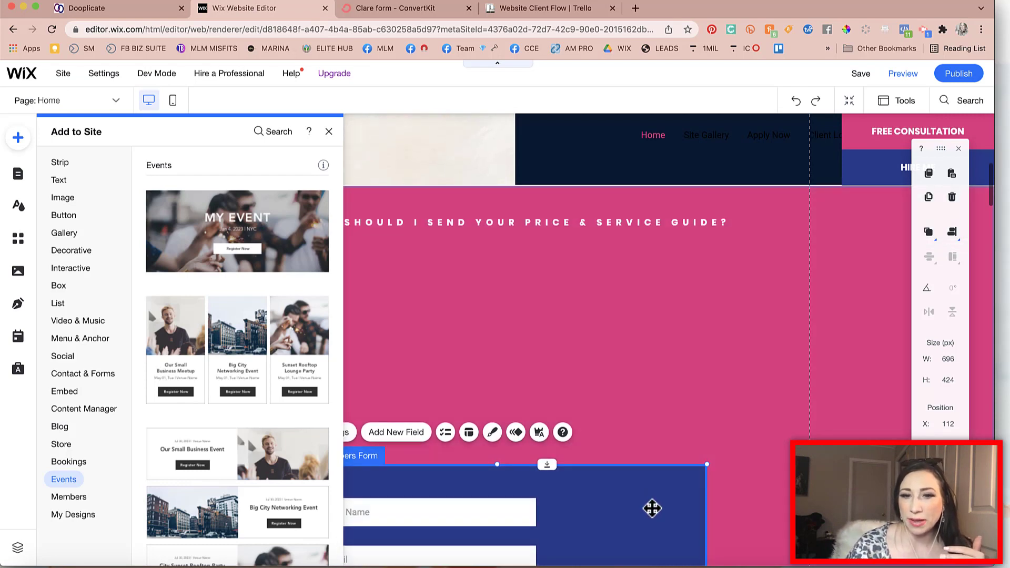
pyautogui.click(846, 31)
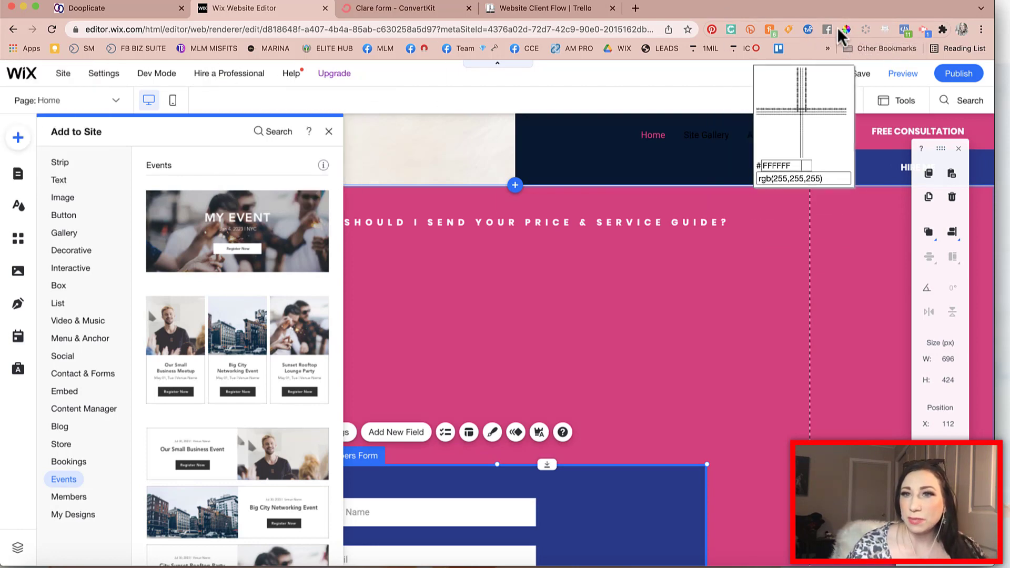
pyautogui.click(624, 504)
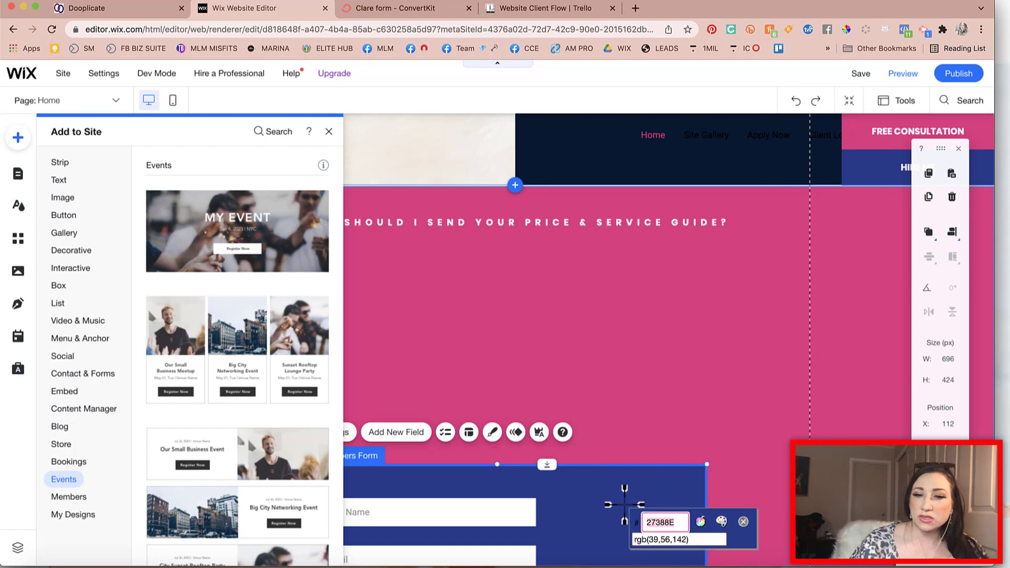
pyautogui.doubleClick(661, 521)
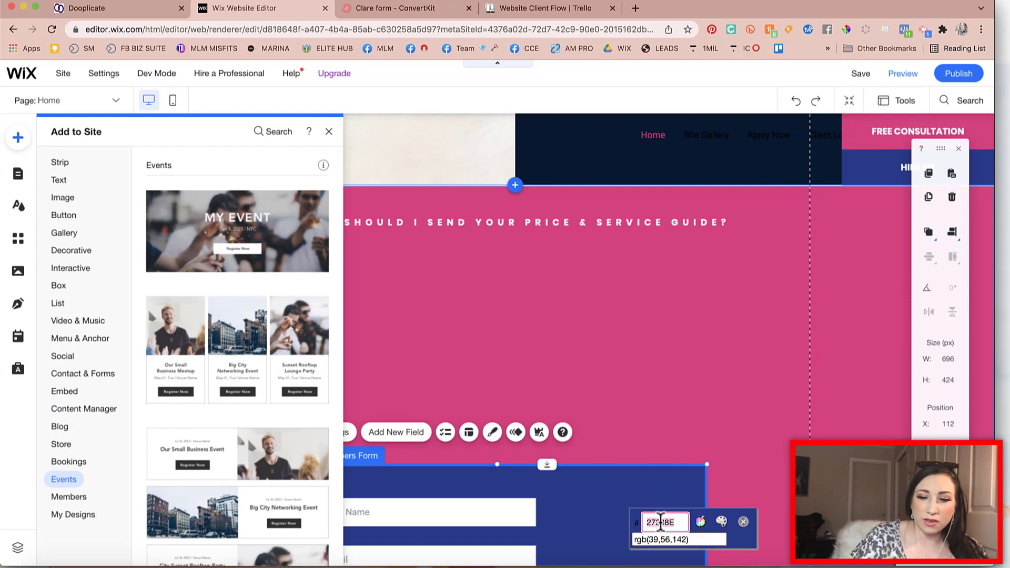
# Set the Subscribe button's background colour to navy #27388E.
pyautogui.click(415, 10)
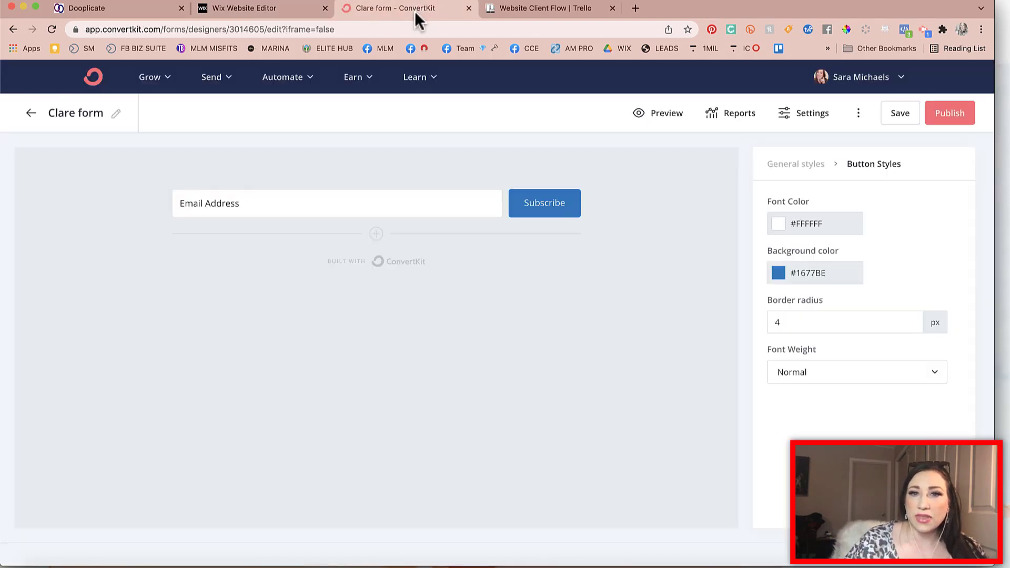
pyautogui.click(778, 272)
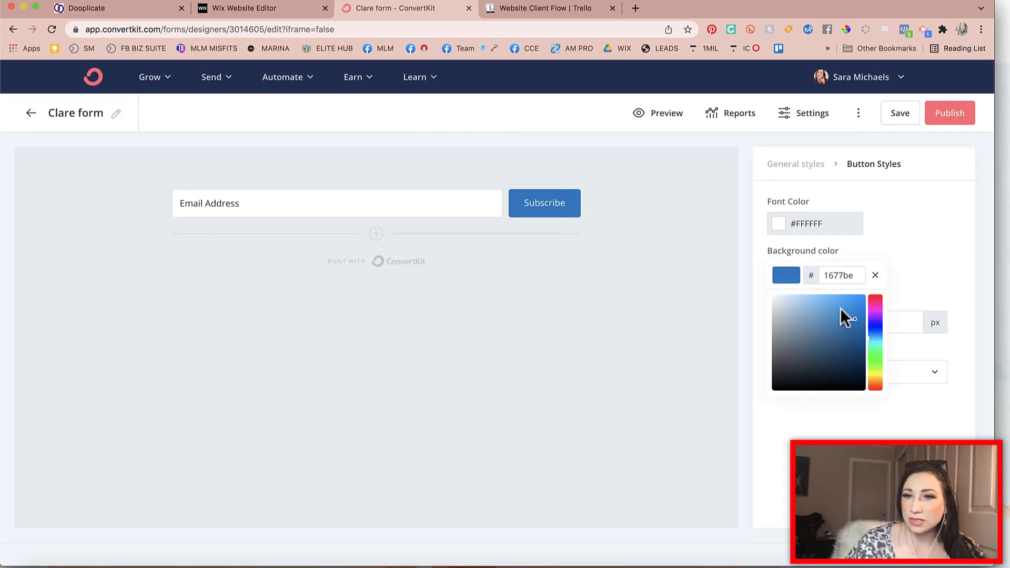
pyautogui.moveTo(823, 275); pyautogui.dragTo(845, 275)
pyautogui.write('27388e')
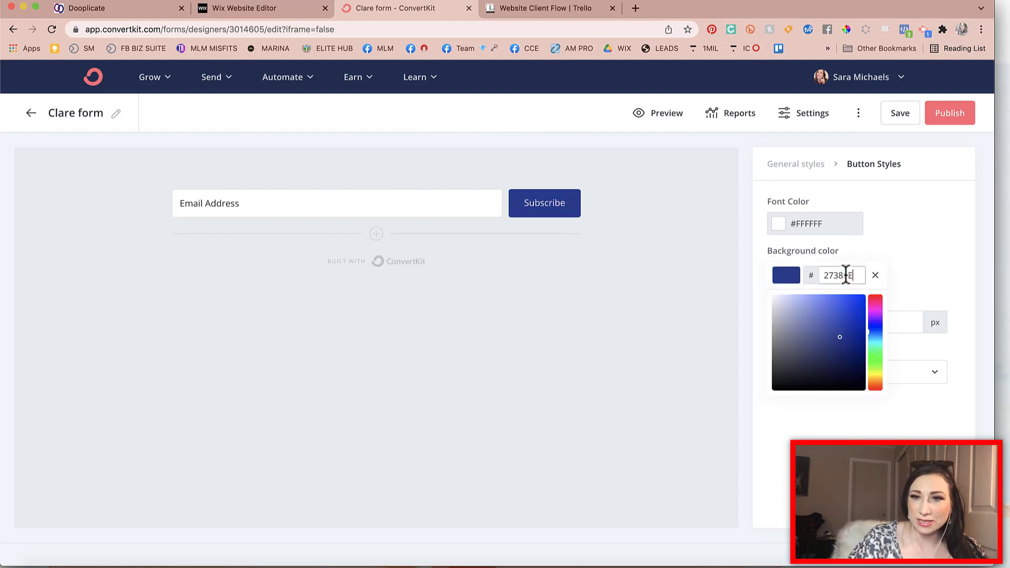
pyautogui.click(905, 255)
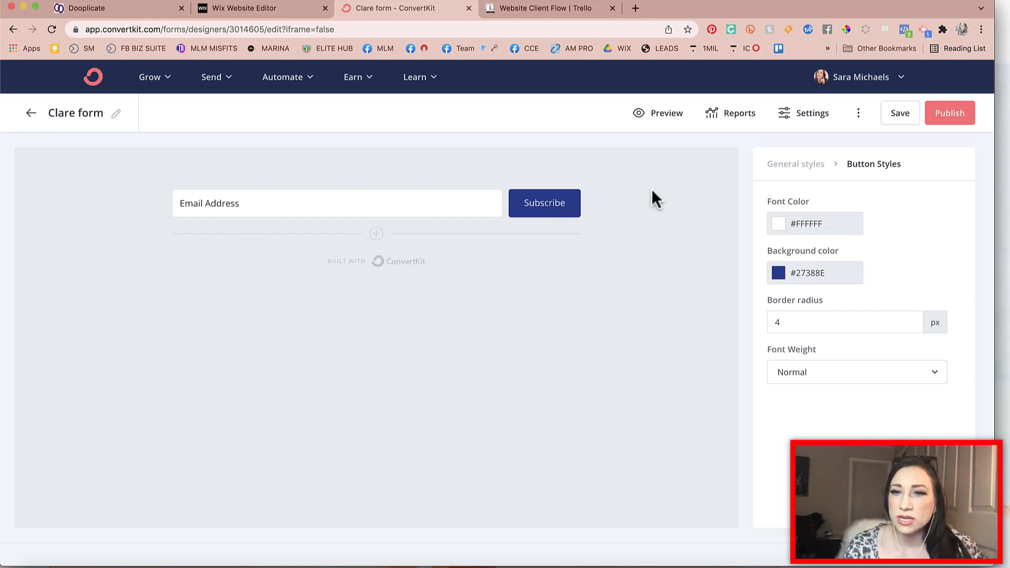
# Add a First Name custom field and place it before Email Address.
pyautogui.click(376, 234)
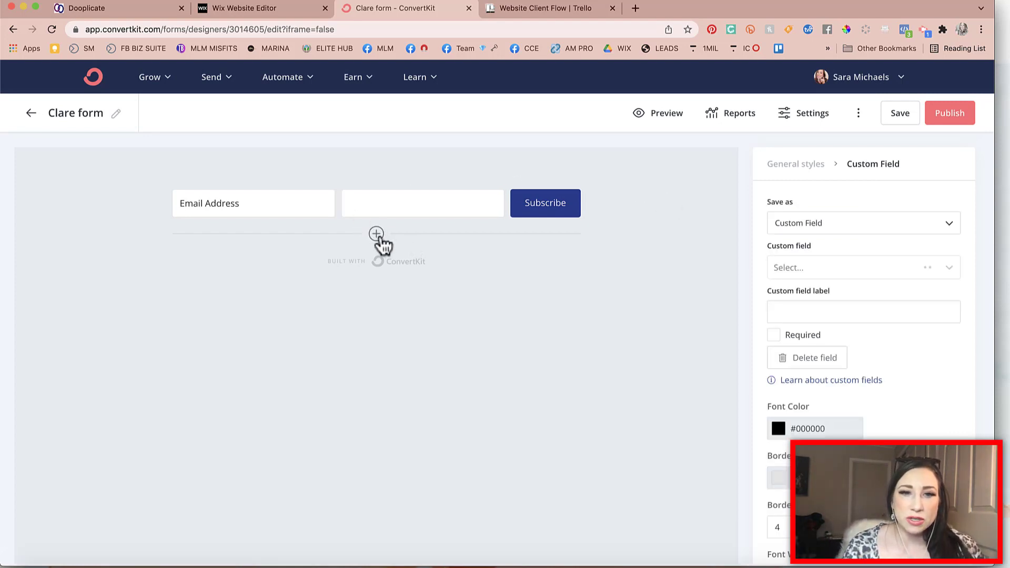
pyautogui.click(894, 223)
pyautogui.click(928, 218)
pyautogui.click(923, 222)
pyautogui.click(924, 222)
pyautogui.click(858, 226)
pyautogui.click(847, 233)
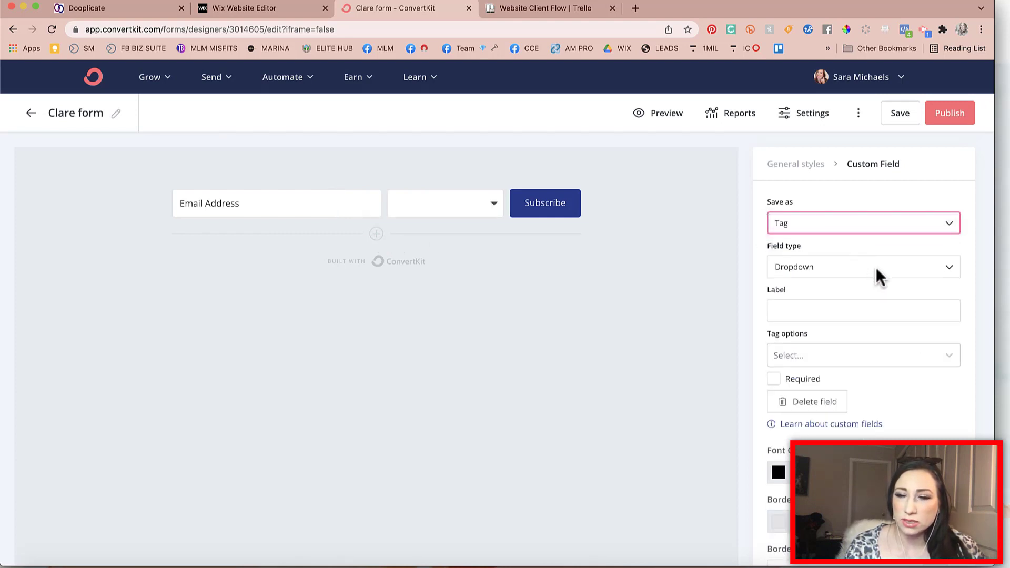
pyautogui.click(836, 225)
pyautogui.click(822, 210)
pyautogui.click(828, 267)
pyautogui.click(806, 297)
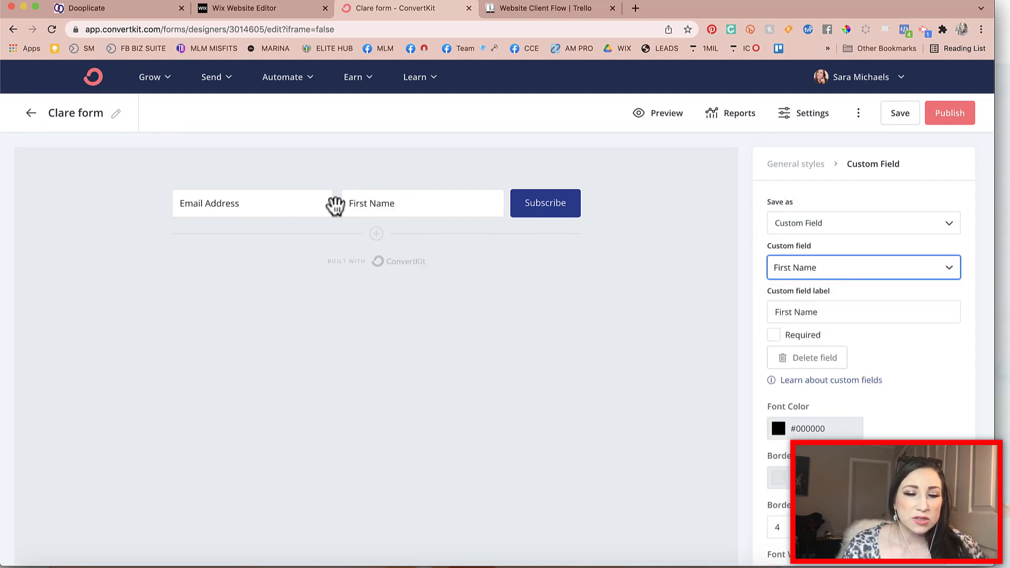
pyautogui.moveTo(333, 205); pyautogui.dragTo(179, 216)
# Return to the form's general styles and select the current form title for renaming.
pyautogui.click(123, 130)
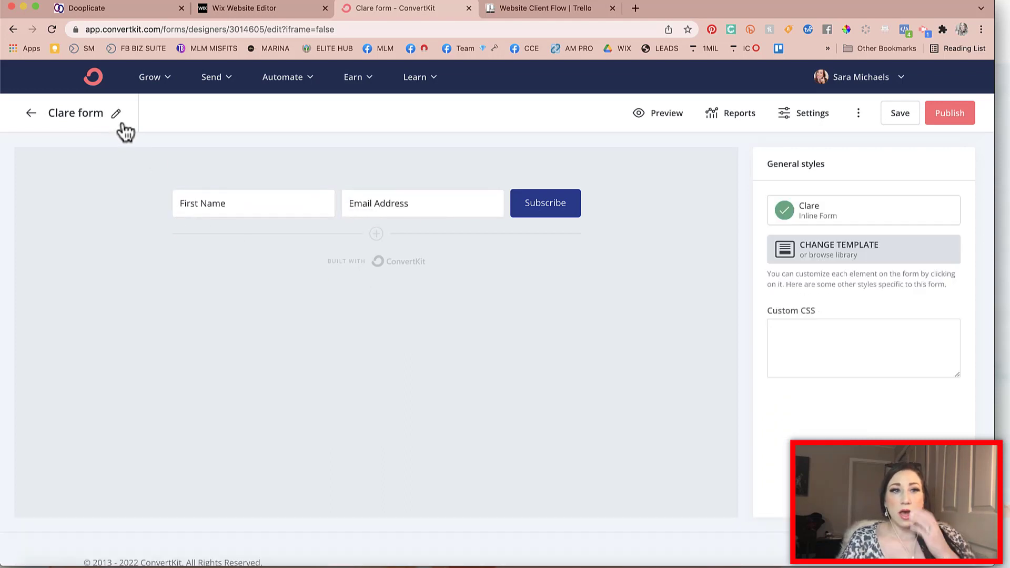
pyautogui.click(115, 114)
pyautogui.tripleClick(113, 116)
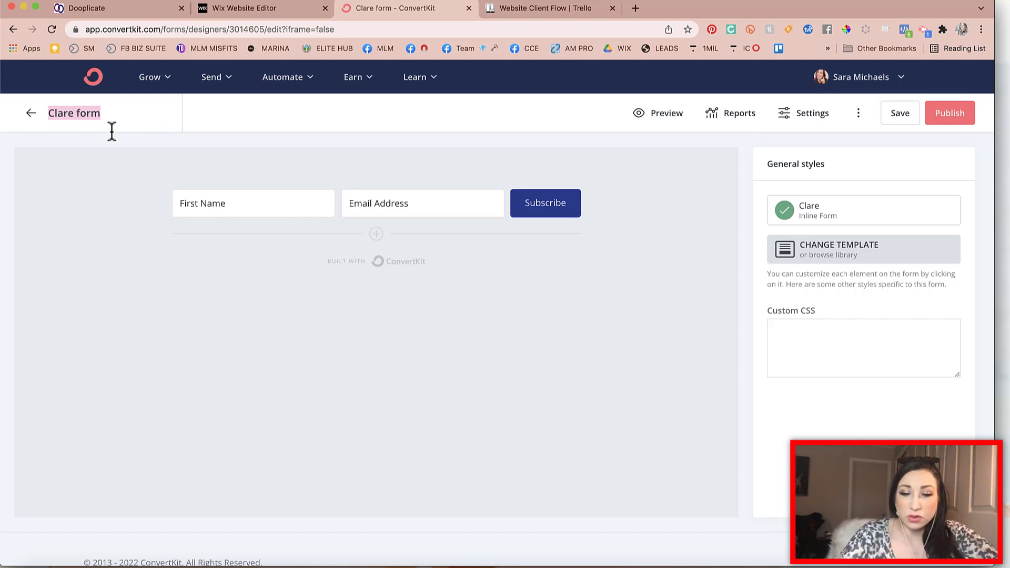
# Enter 'SM Lead Magnet - Service Guide' as the form title, correcting typos, and confirm it.
pyautogui.write('SM')
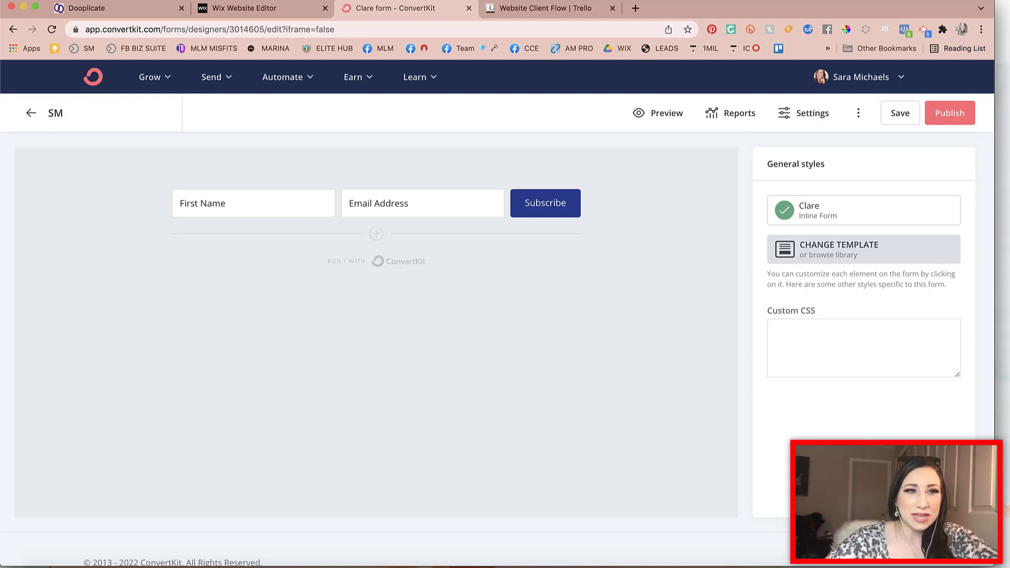
pyautogui.write('Lea')
pyautogui.press('BackSpace')
pyautogui.press('BackSpace')
pyautogui.write('ead')
pyautogui.press('BackSpace')
pyautogui.press('BackSpace')
pyautogui.press('BackSpace')
pyautogui.press('BackSpace')
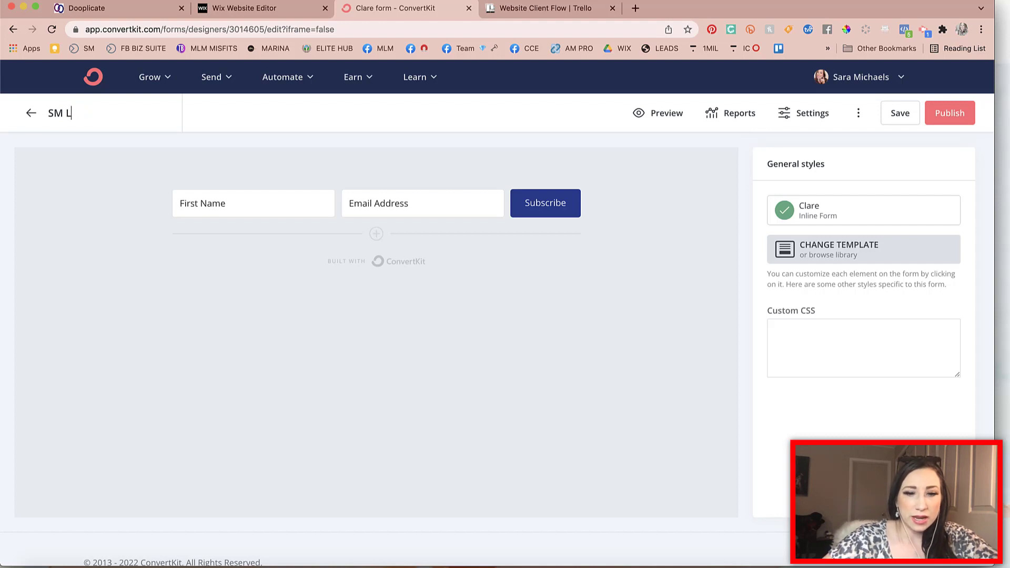
pyautogui.write('ead Magnet - Servic')
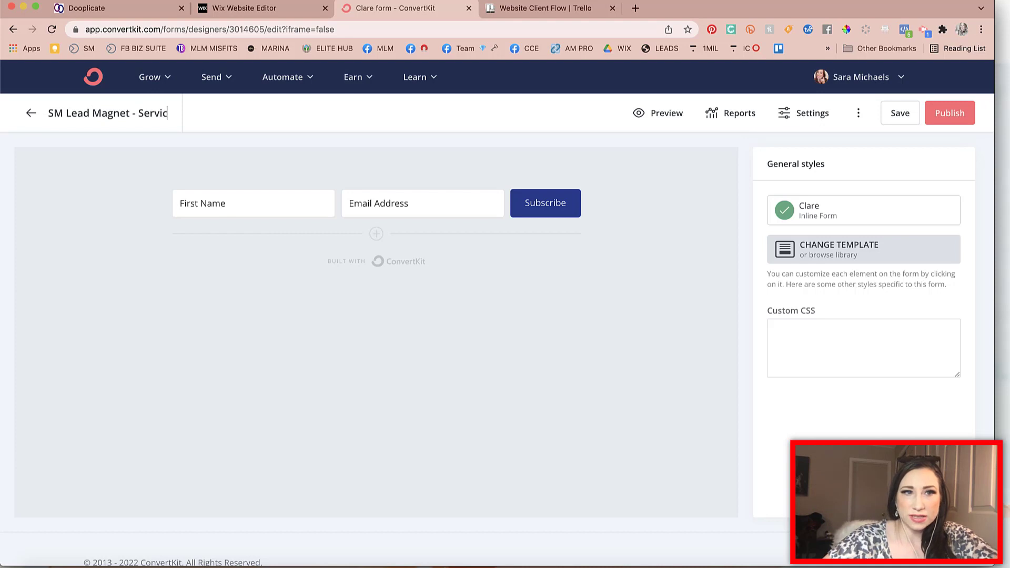
pyautogui.write('e Guide')
pyautogui.press('Return')
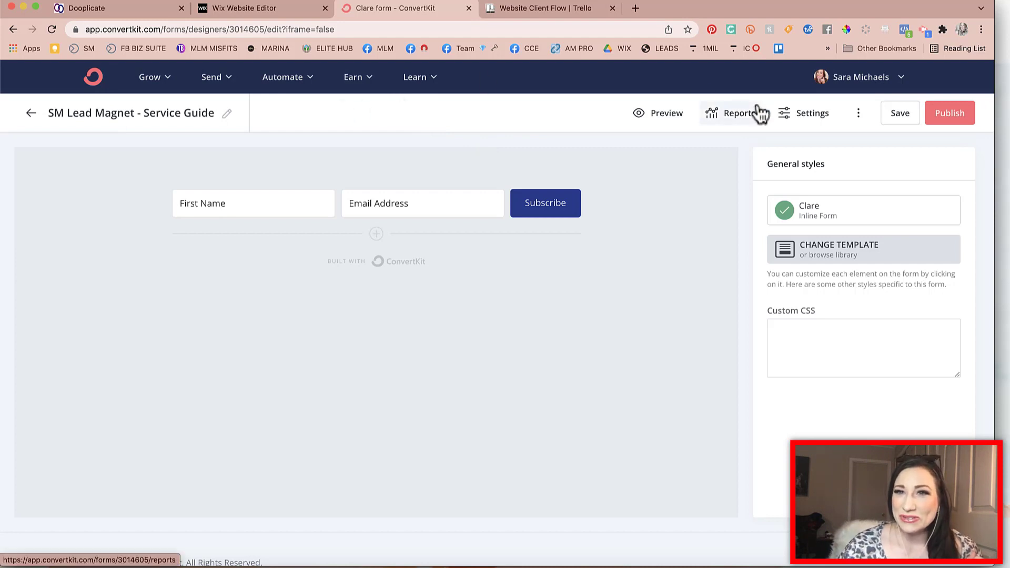
# Open Form Settings from the header's more-options menu to see the subscription success message.
pyautogui.click(570, 213)
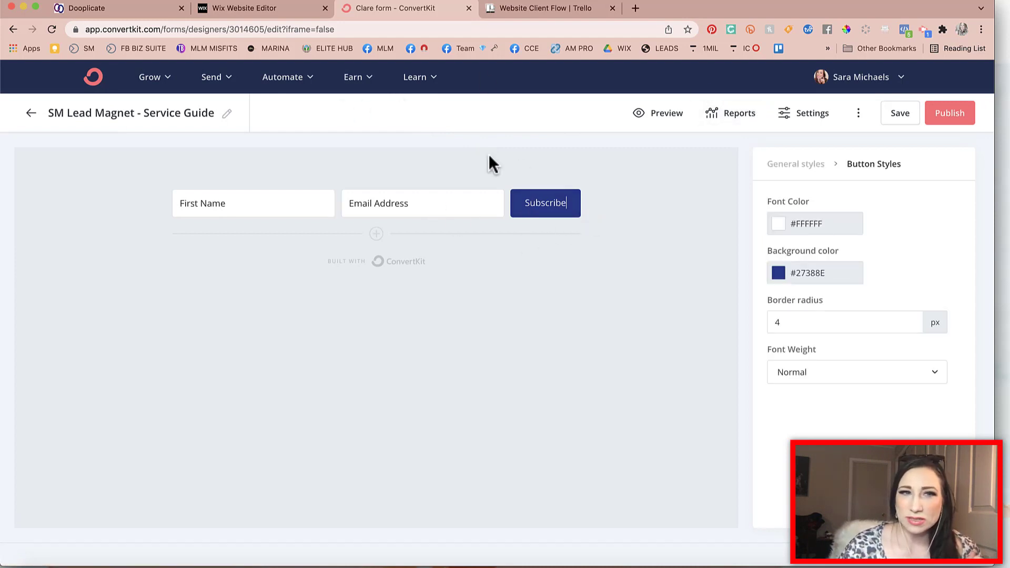
pyautogui.click(857, 112)
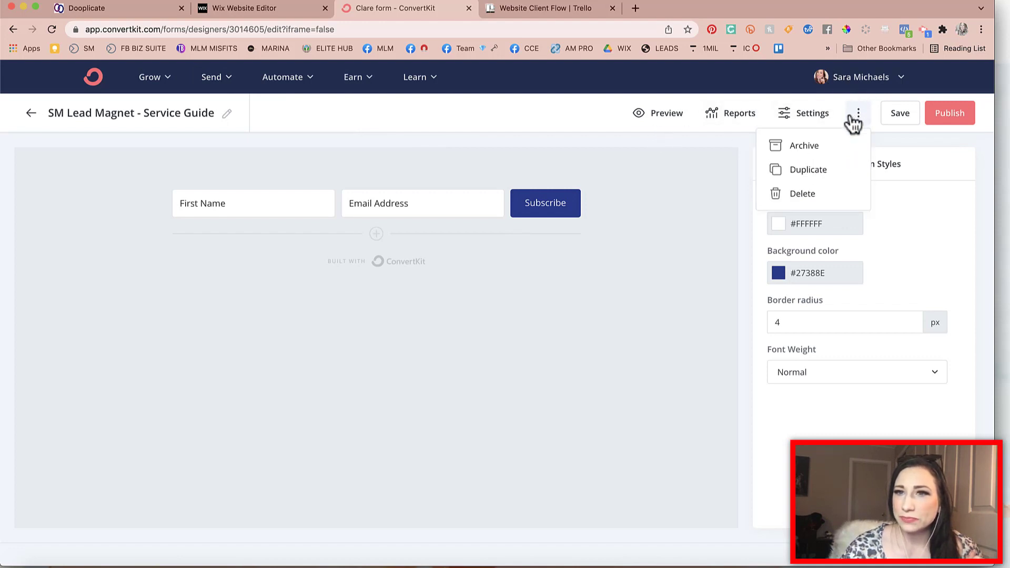
pyautogui.click(814, 113)
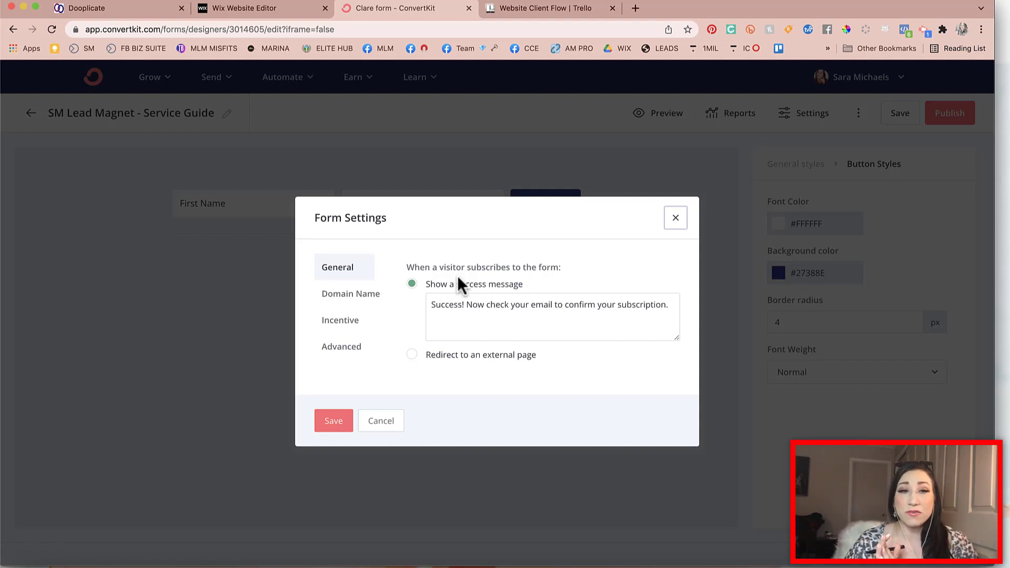
# In Wix, dismiss the colour sampler, open the Pages panel and view the About page's settings.
pyautogui.click(226, 8)
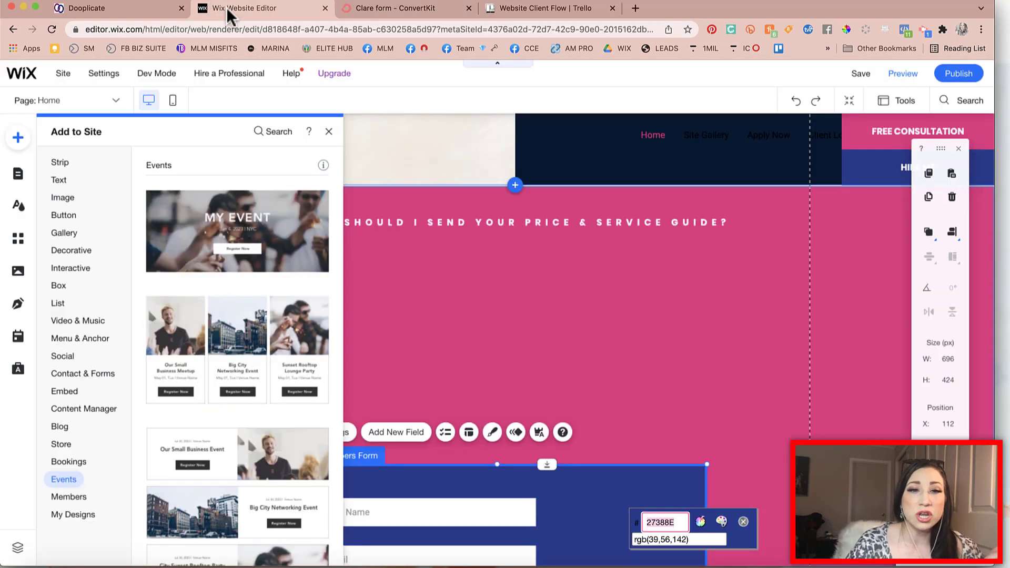
pyautogui.click(117, 134)
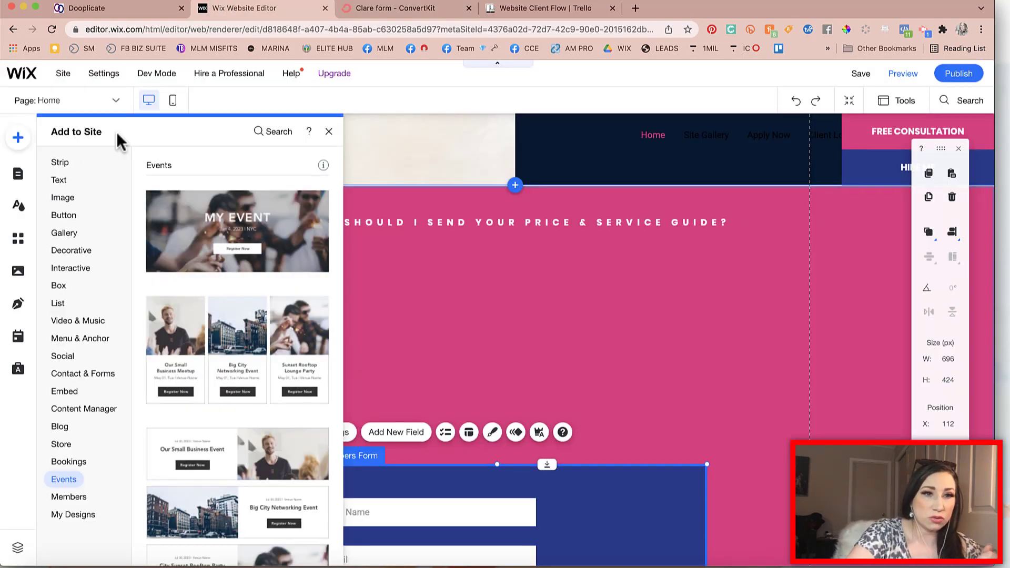
pyautogui.click(16, 176)
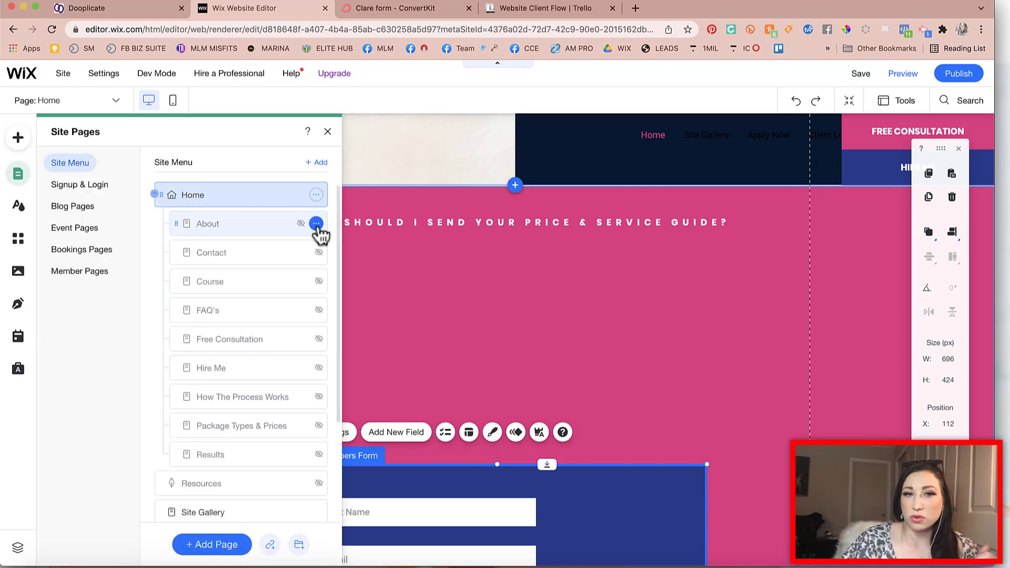
pyautogui.click(316, 224)
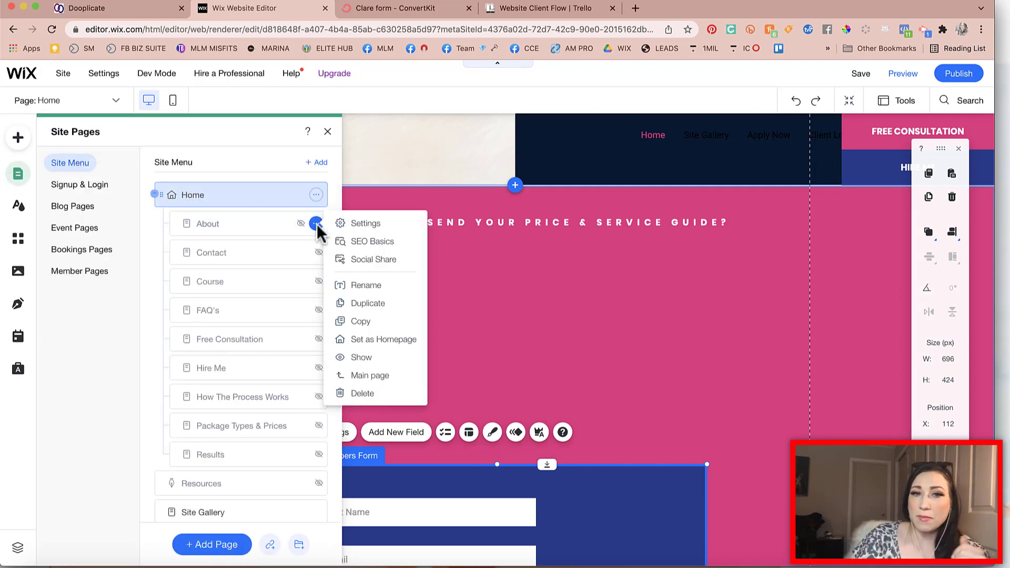
pyautogui.click(377, 227)
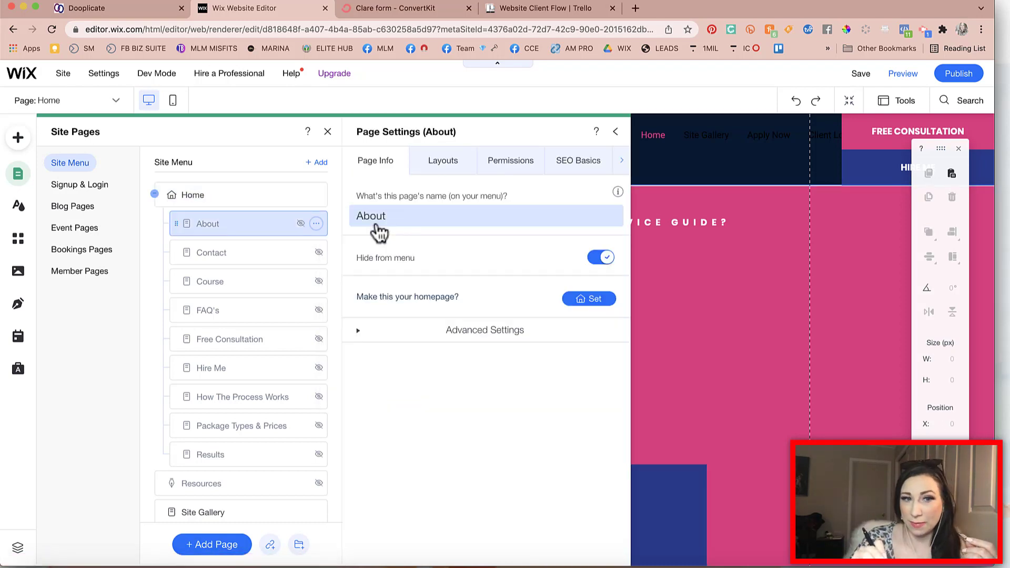
pyautogui.scroll(-5, 293, 353)
pyautogui.scroll(5, 293, 353)
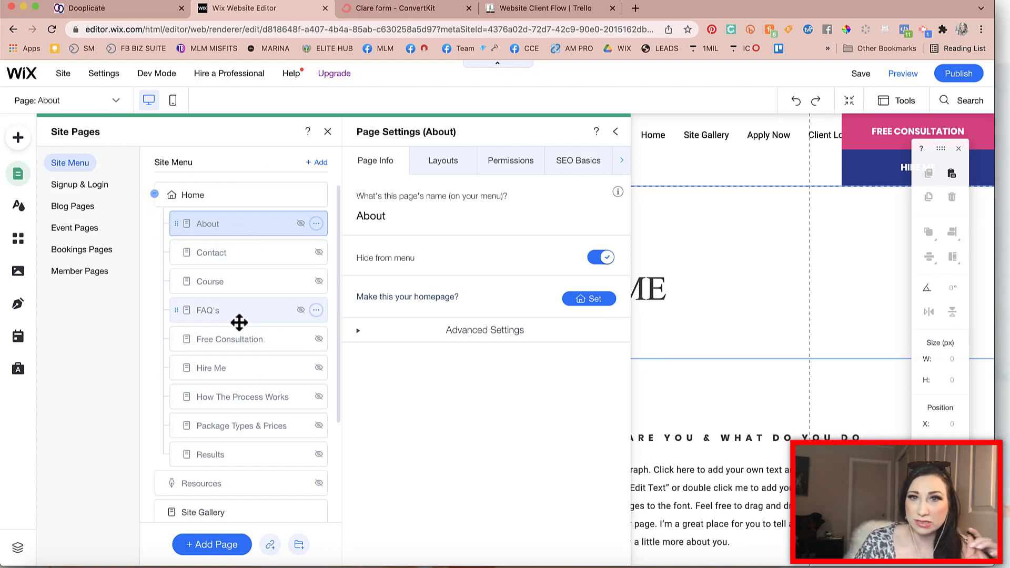
pyautogui.scroll(-5, 253, 388)
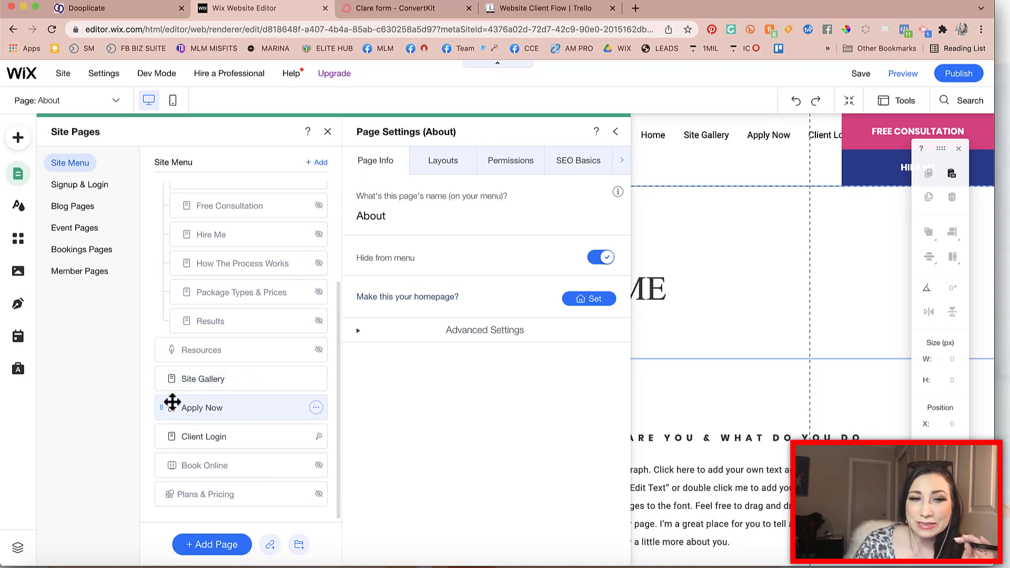
# Nest the Apply Now page under Results and open its SEO Basics settings.
pyautogui.moveTo(167, 407); pyautogui.dragTo(236, 347)
pyautogui.click(316, 350)
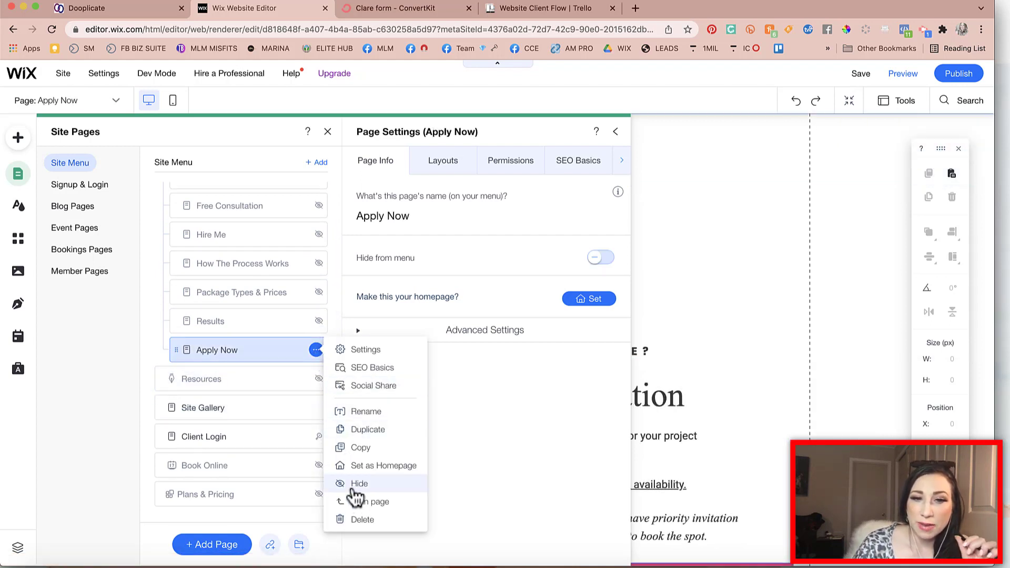
pyautogui.click(313, 351)
pyautogui.click(369, 370)
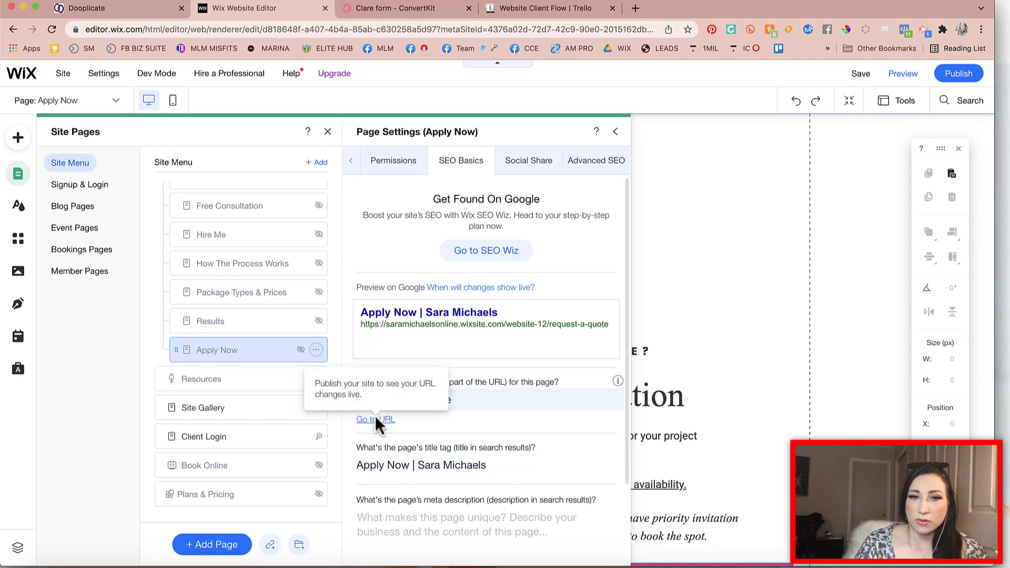
# Open the live Apply Now page (request-a-quote) in a new tab, then return to ConvertKit.
pyautogui.click(376, 415)
pyautogui.click(257, 29)
pyautogui.press('super+c')
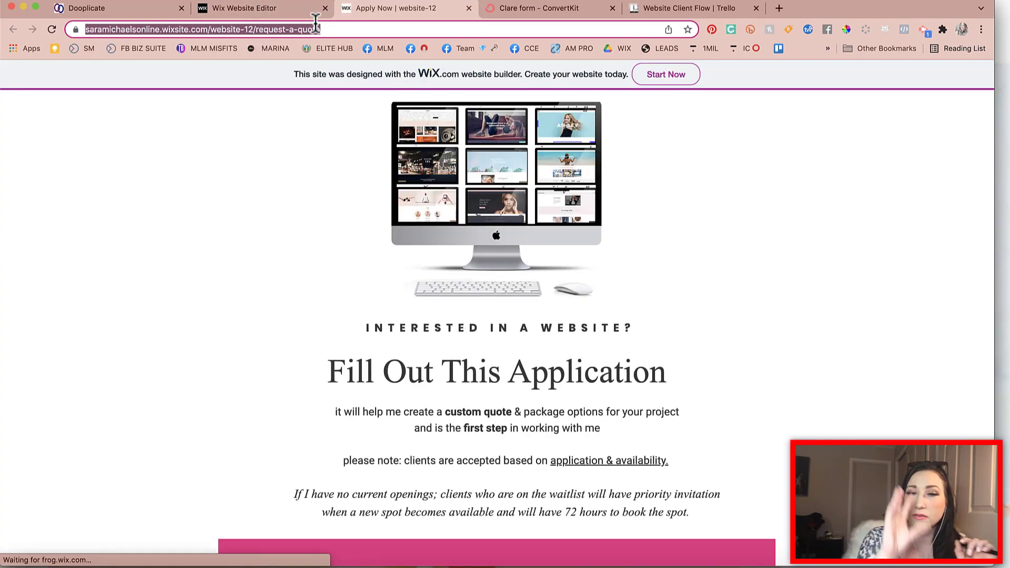
pyautogui.click(531, 9)
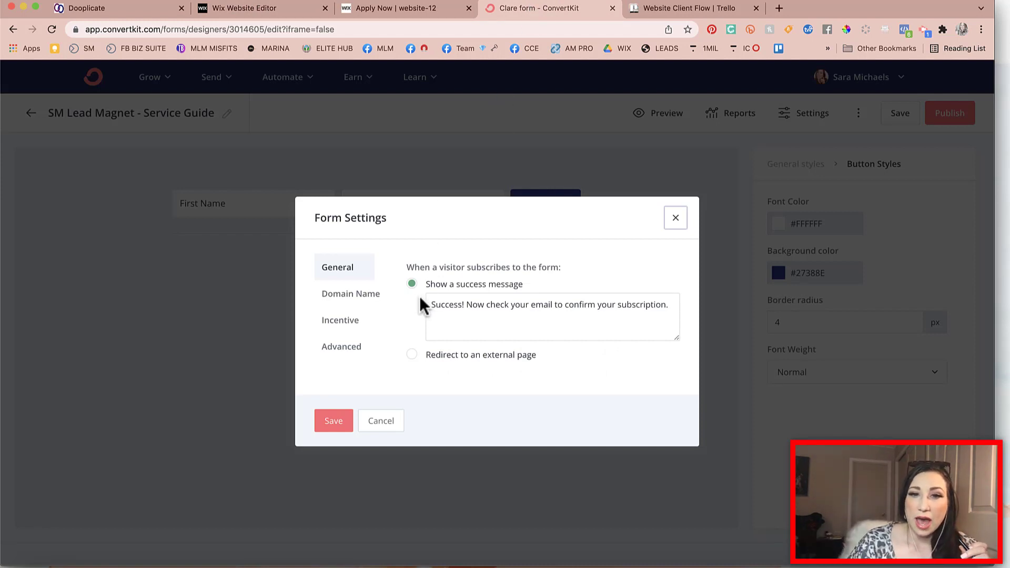
# Redirect new subscribers to the pasted request-a-quote page URL and save the setting.
pyautogui.click(413, 353)
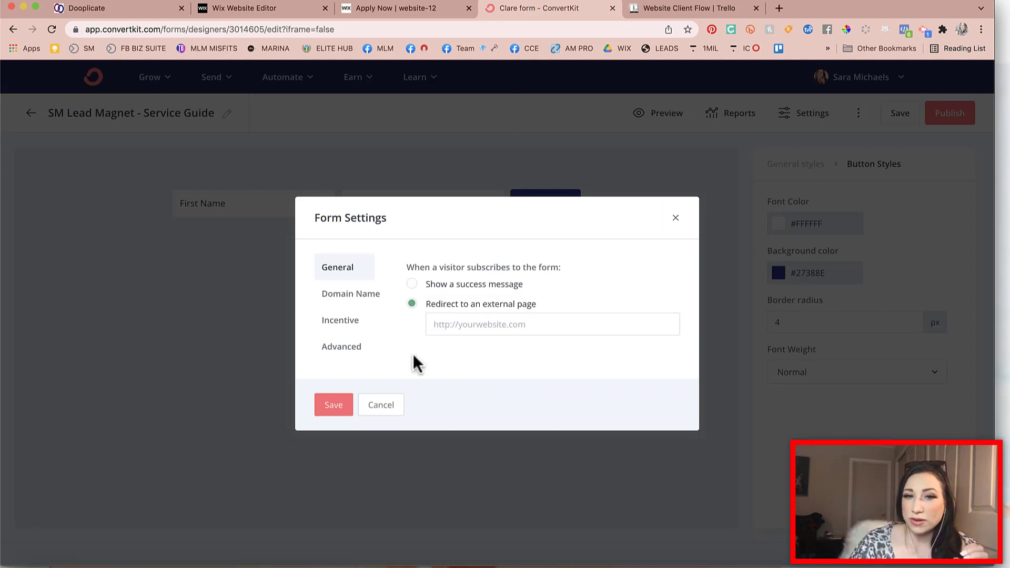
pyautogui.click(463, 322)
pyautogui.press('super+v')
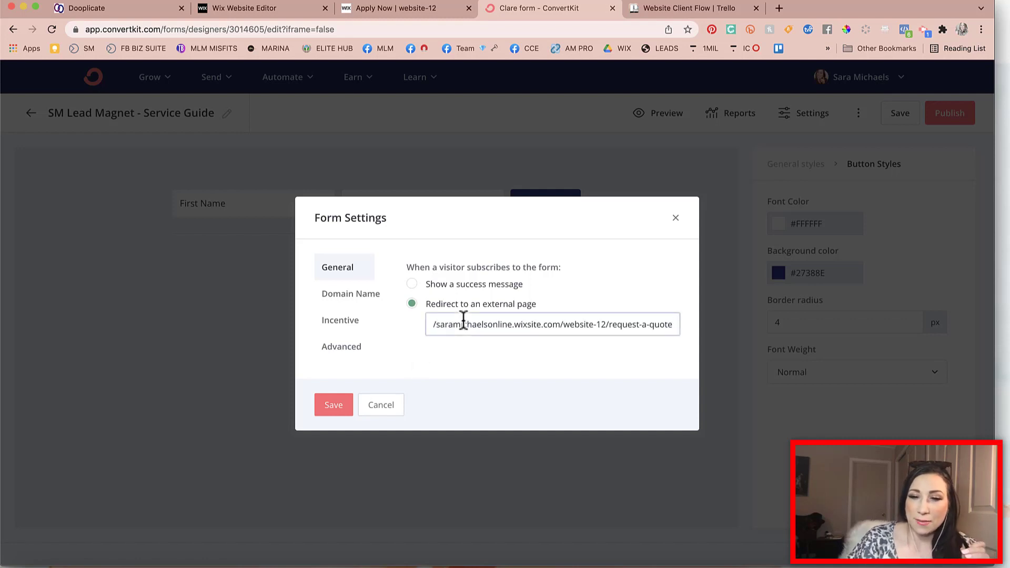
pyautogui.click(334, 403)
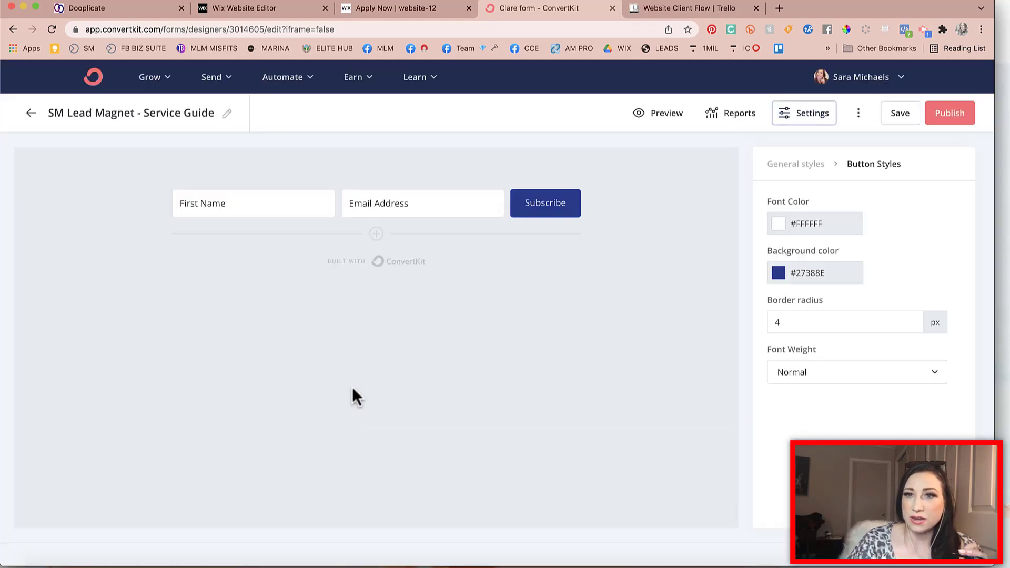
# In the form's Incentive settings, auto-confirm new subscribers and turn off the incentive email.
pyautogui.click(789, 113)
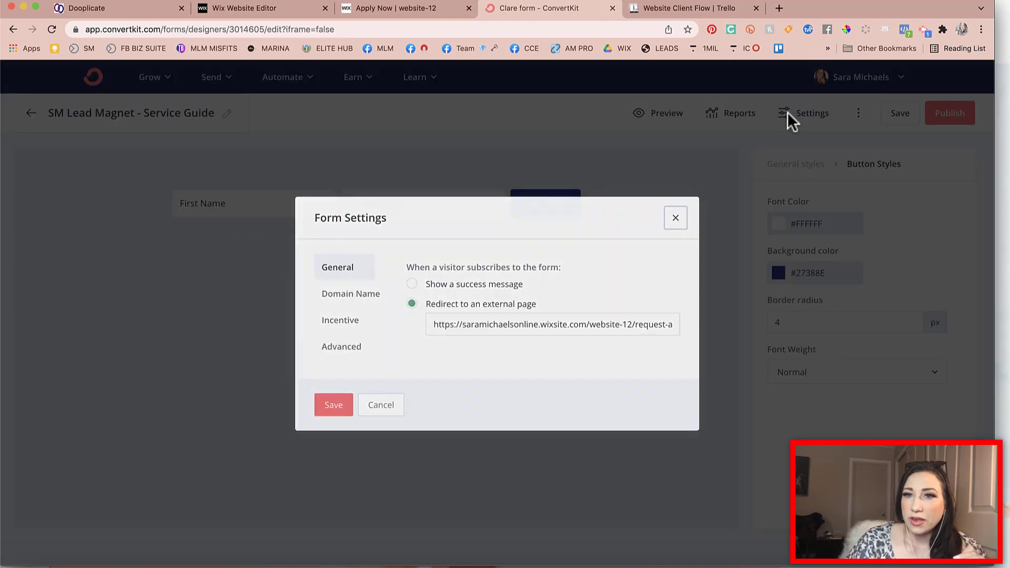
pyautogui.click(343, 327)
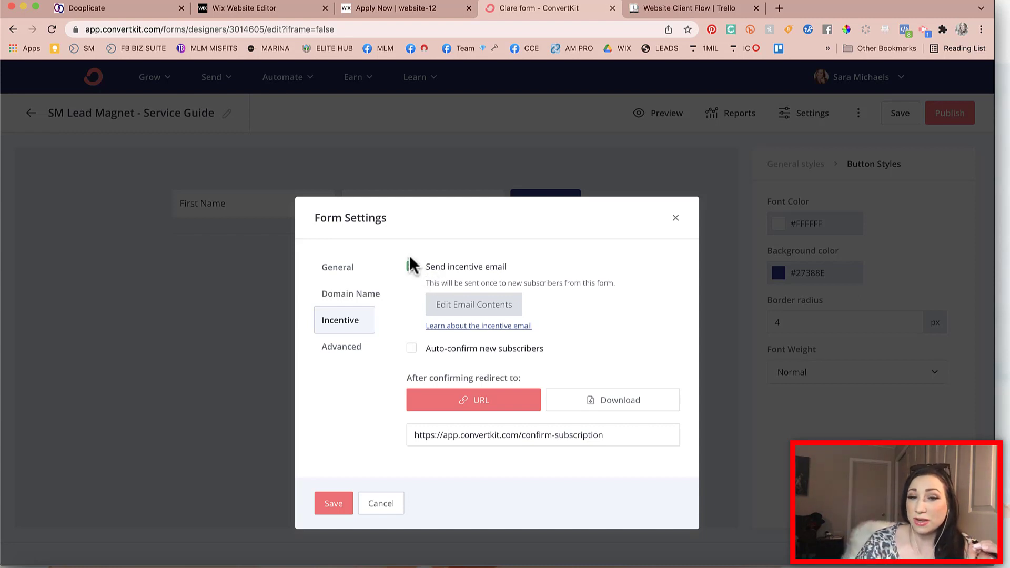
pyautogui.click(412, 348)
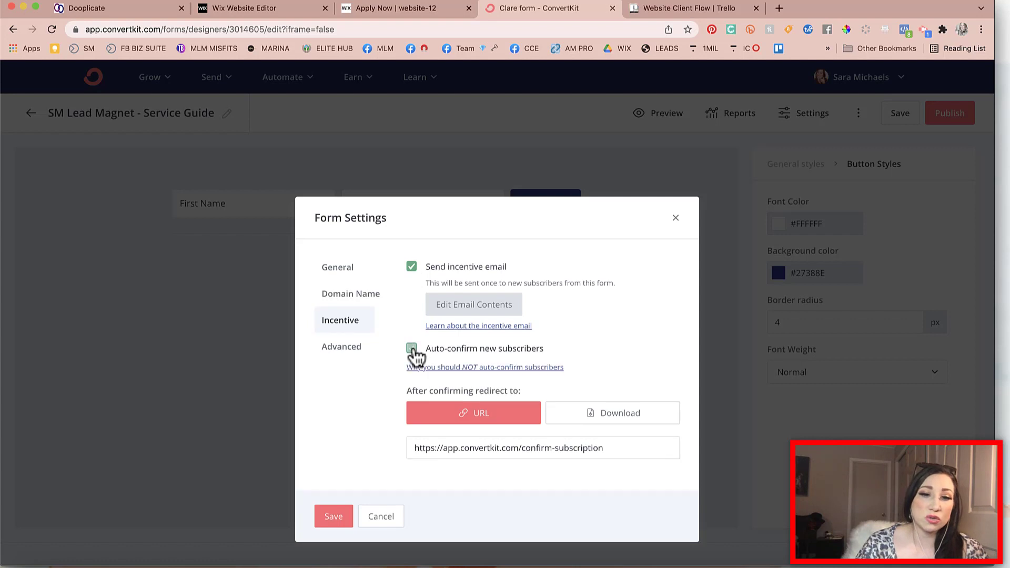
pyautogui.click(411, 267)
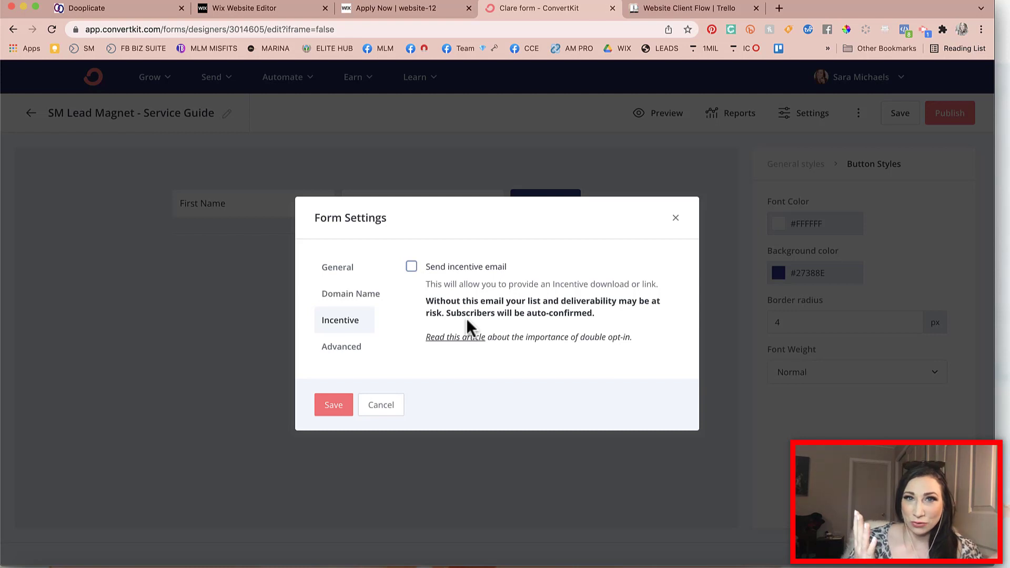
pyautogui.click(675, 217)
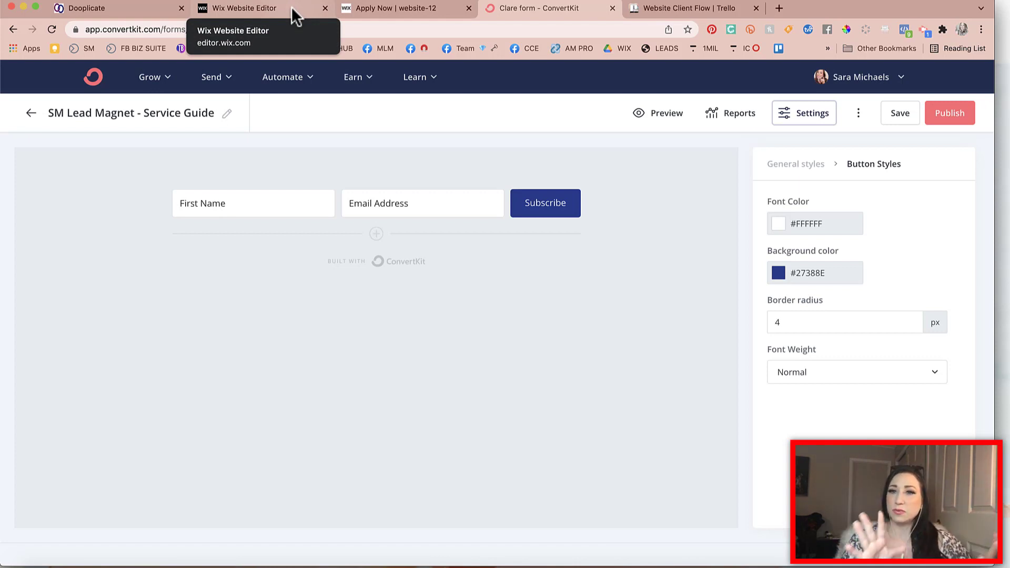
# Save and publish the ConvertKit form.
pyautogui.click(858, 114)
pyautogui.click(676, 151)
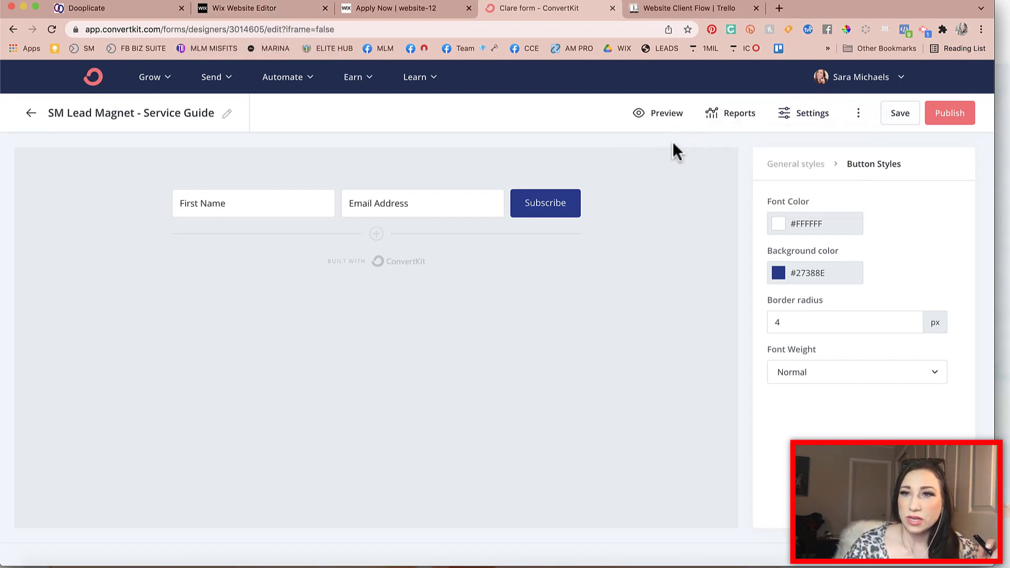
pyautogui.click(900, 115)
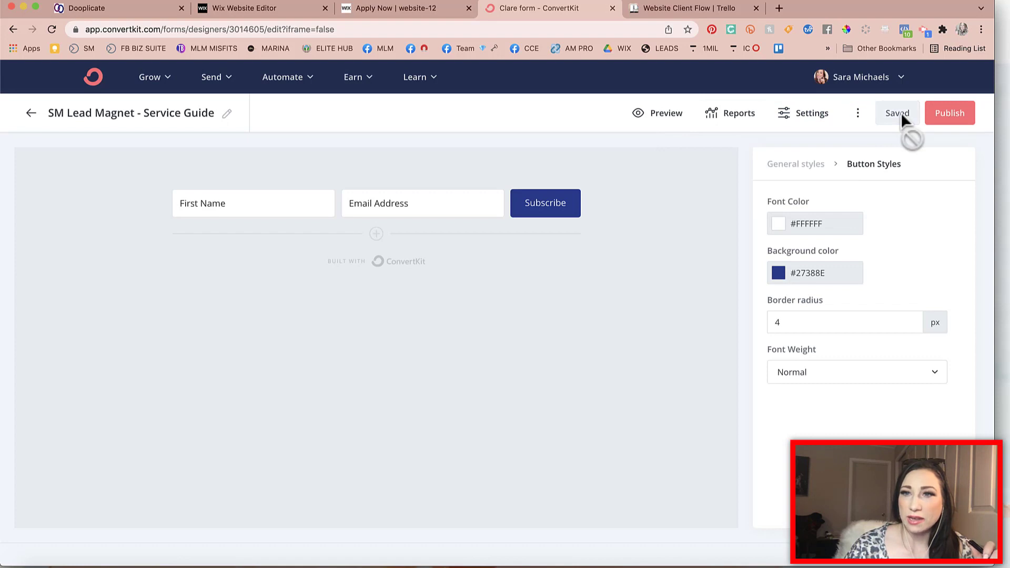
pyautogui.click(953, 112)
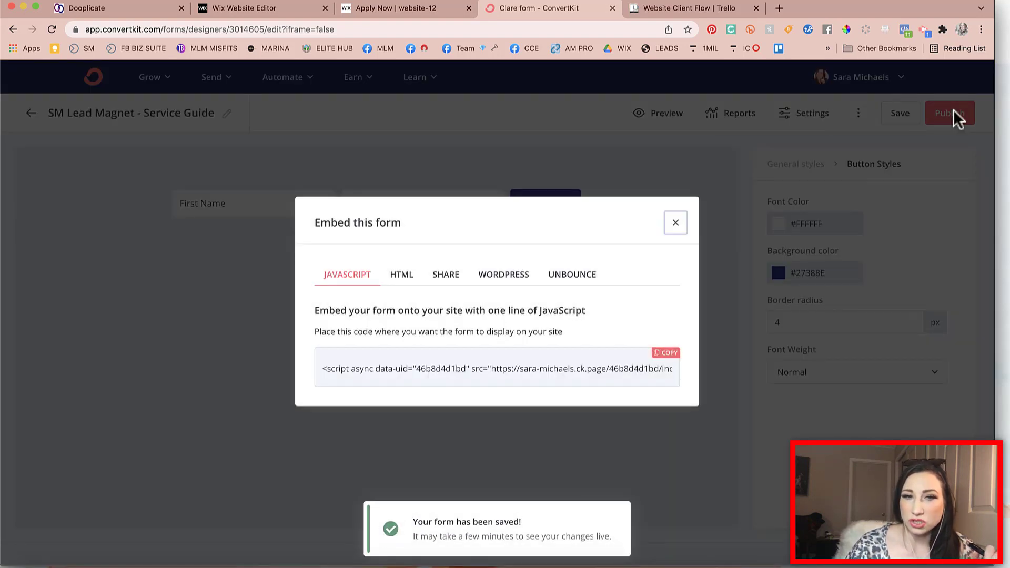
# Copy the form's complete HTML embed code from the Embed this form window.
pyautogui.click(678, 229)
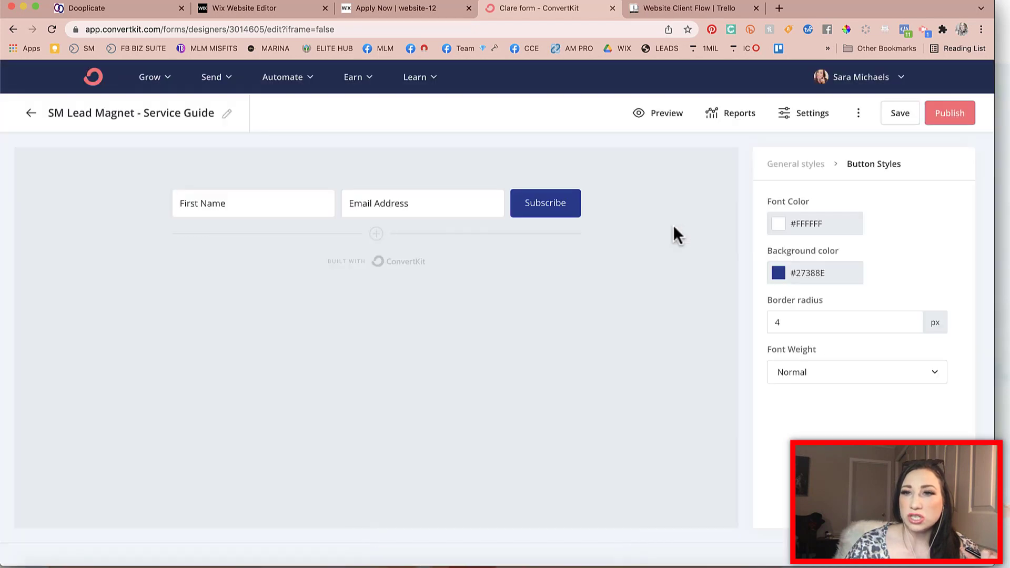
pyautogui.click(957, 112)
pyautogui.click(405, 276)
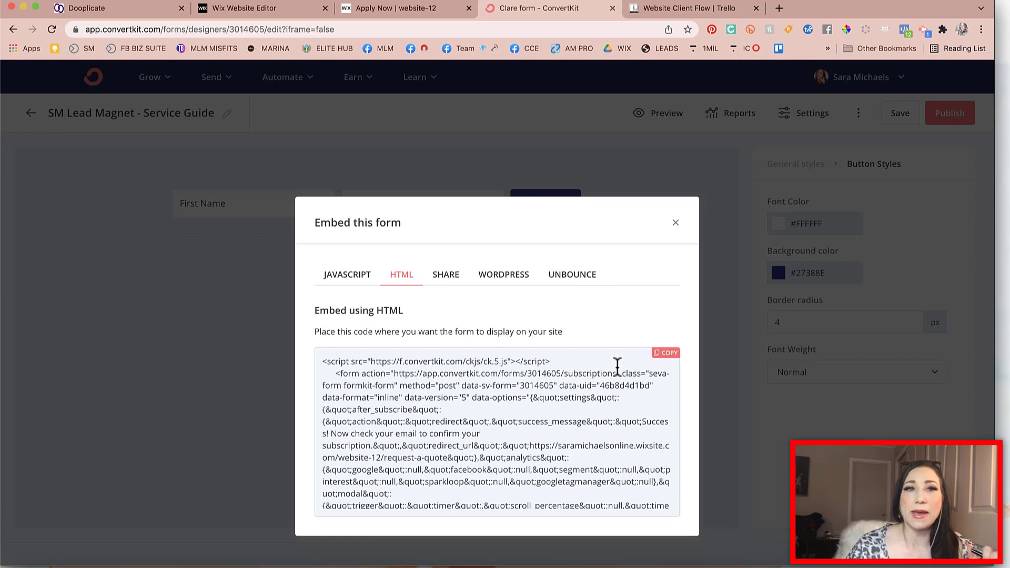
pyautogui.click(664, 353)
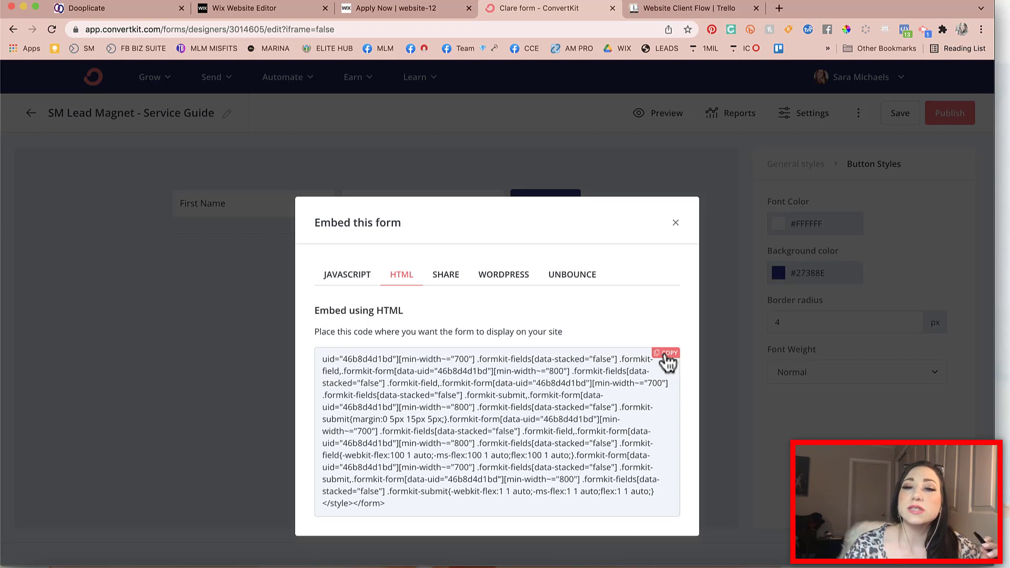
pyautogui.click(667, 358)
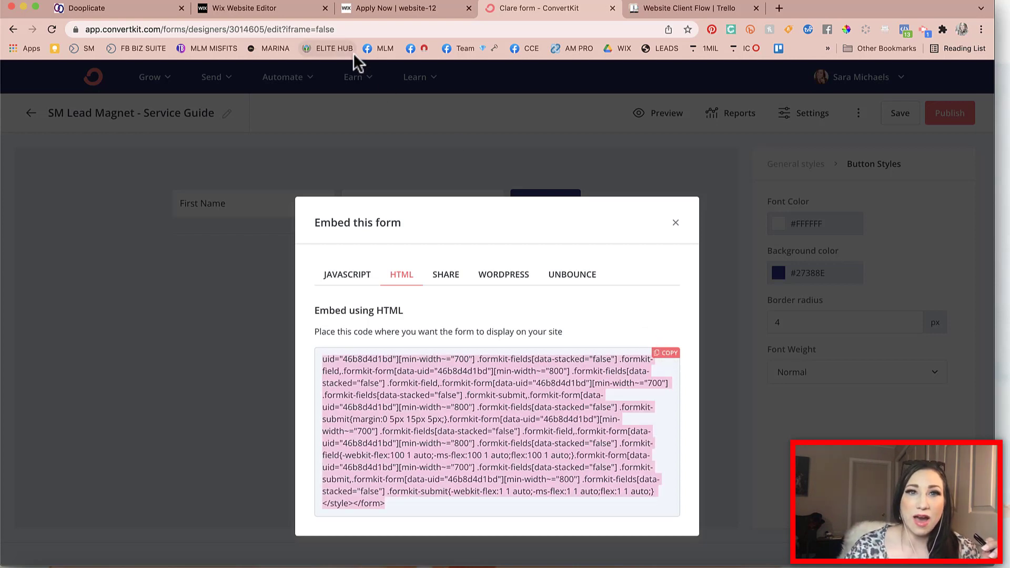
# Open the Home page in the Wix editor and bring the pink 'Where should I send your price & service guide?' strip into view.
pyautogui.click(282, 11)
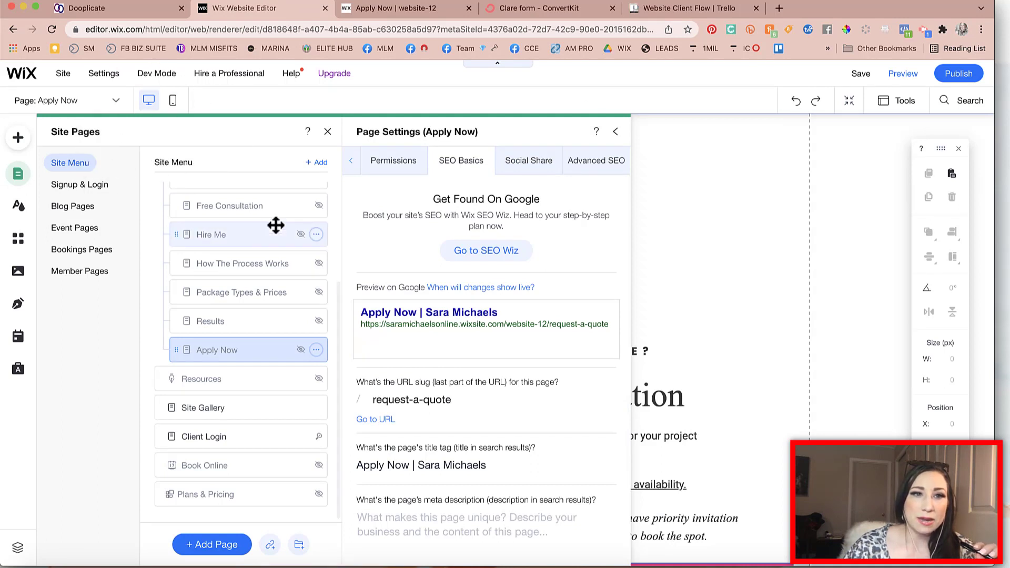
pyautogui.scroll(3, 275, 225)
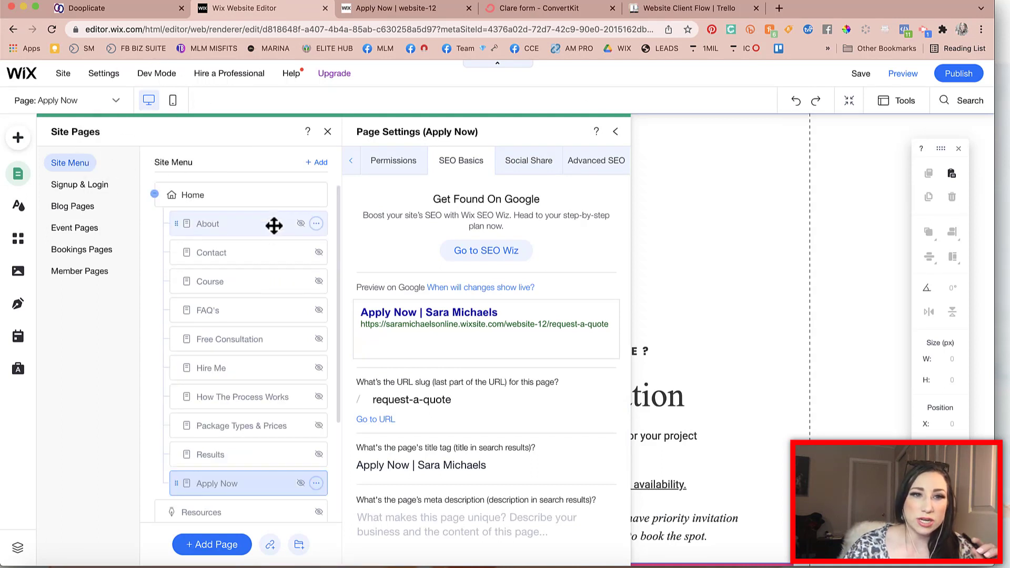
pyautogui.click(14, 31)
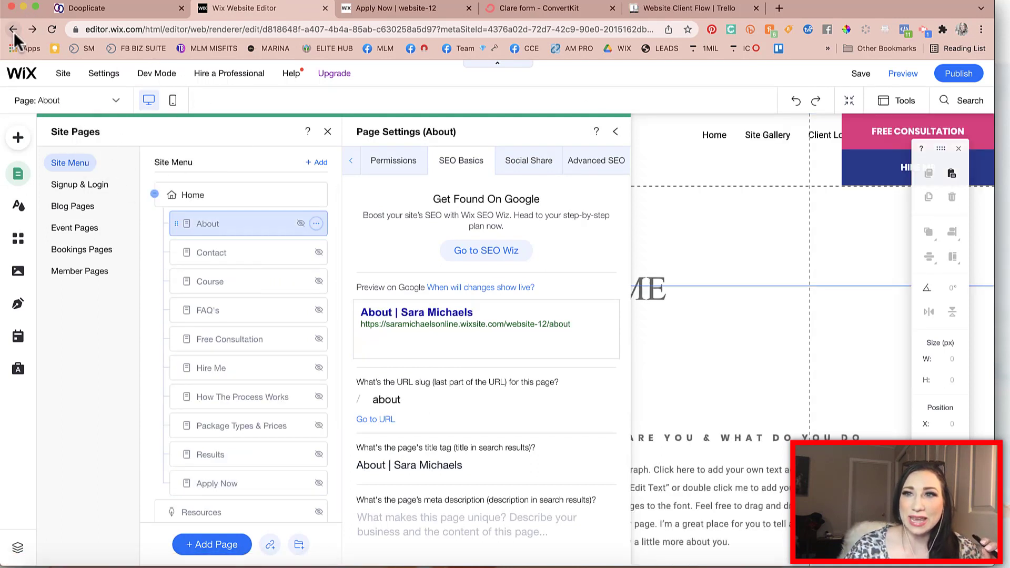
pyautogui.click(208, 196)
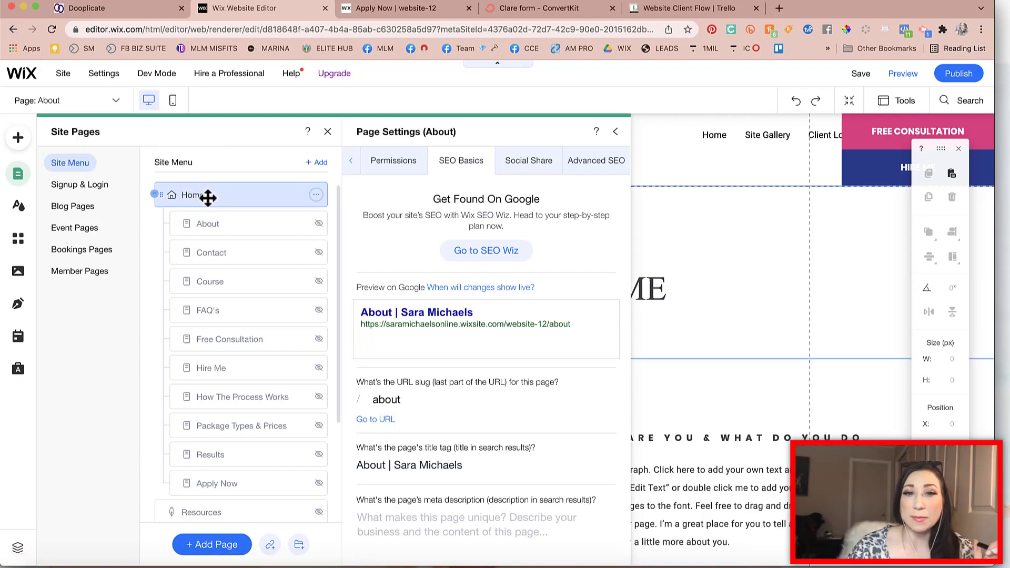
pyautogui.click(616, 135)
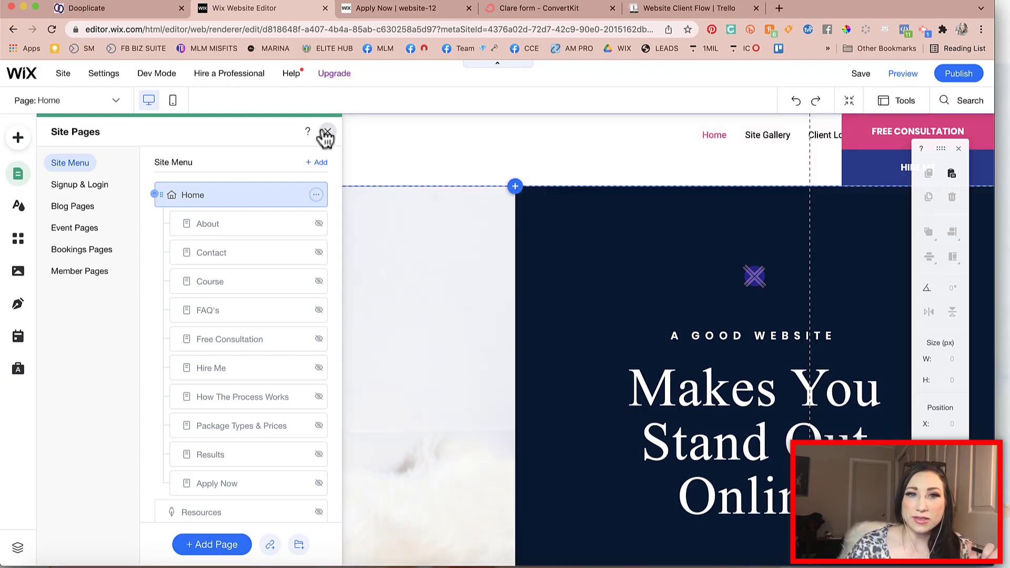
pyautogui.click(326, 132)
pyautogui.scroll(-5, 541, 362)
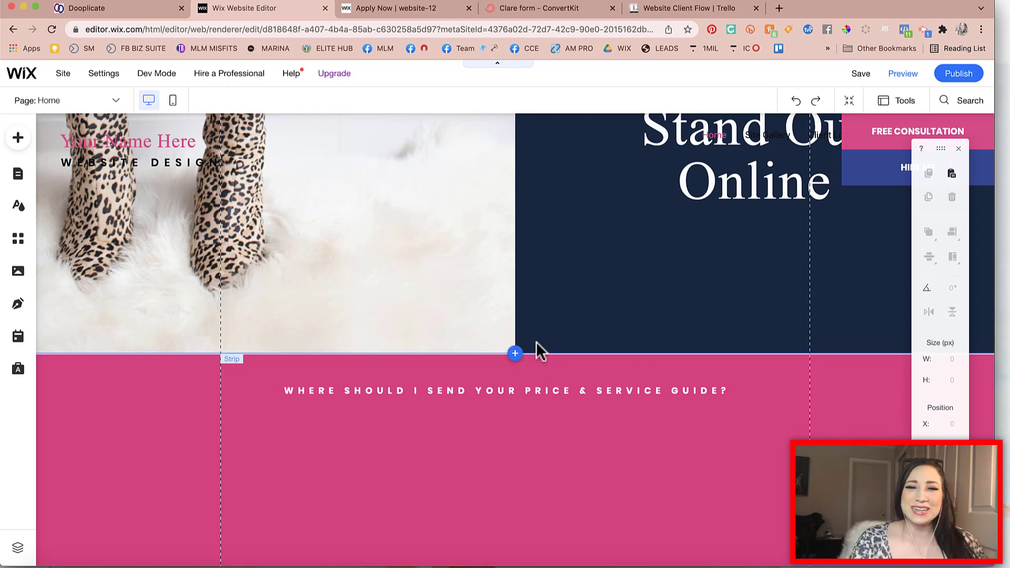
pyautogui.scroll(-2, 535, 342)
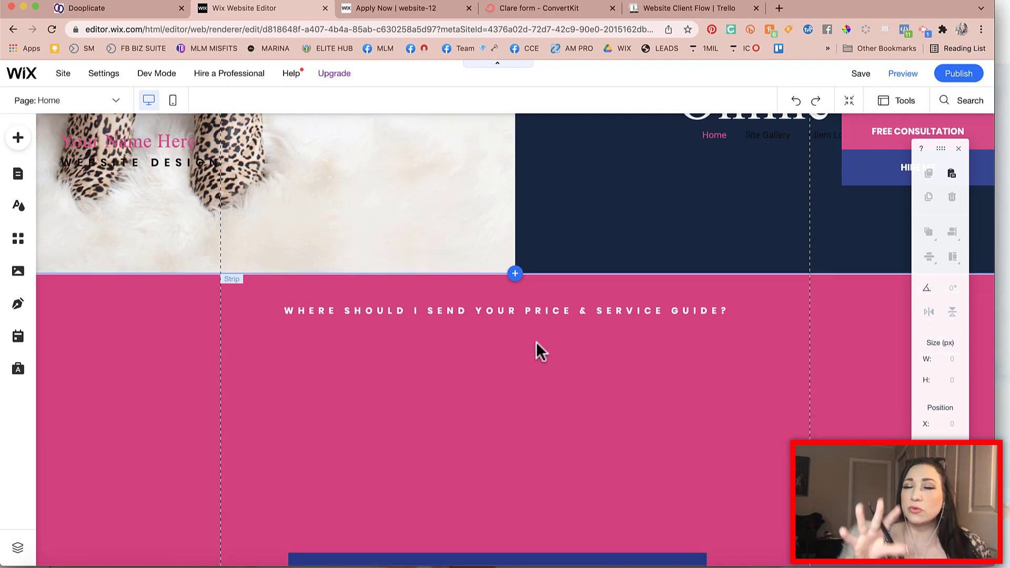
# Add an Embed HTML element under the pink strip's heading and widen it to about 681 px.
pyautogui.click(18, 139)
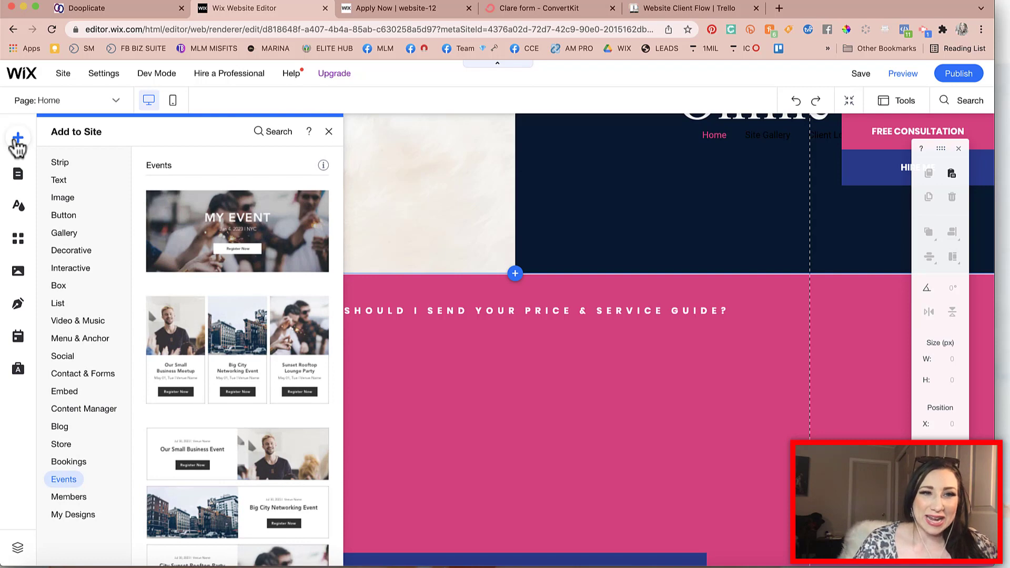
pyautogui.click(71, 216)
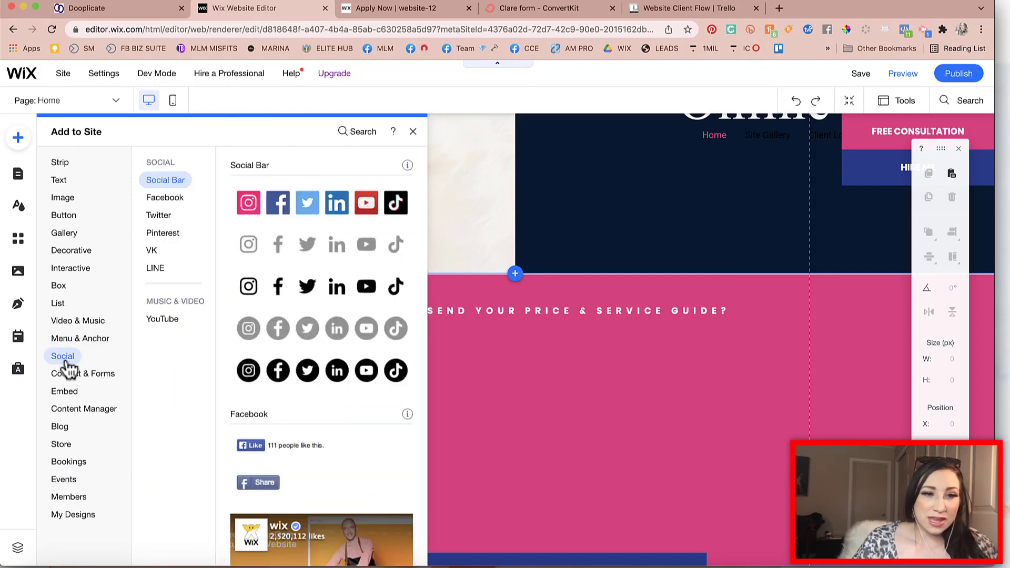
pyautogui.click(65, 392)
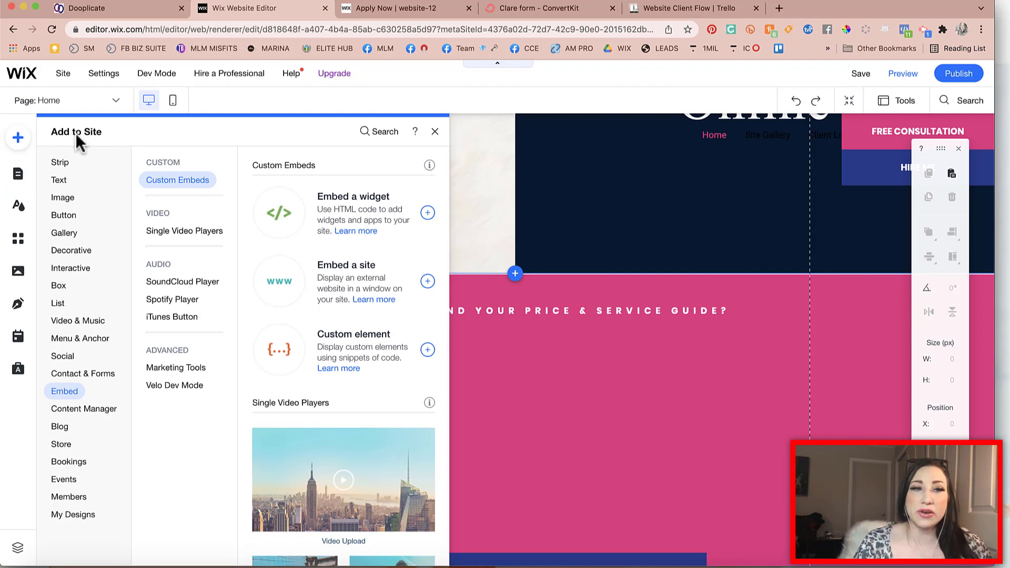
pyautogui.click(61, 444)
pyautogui.click(66, 374)
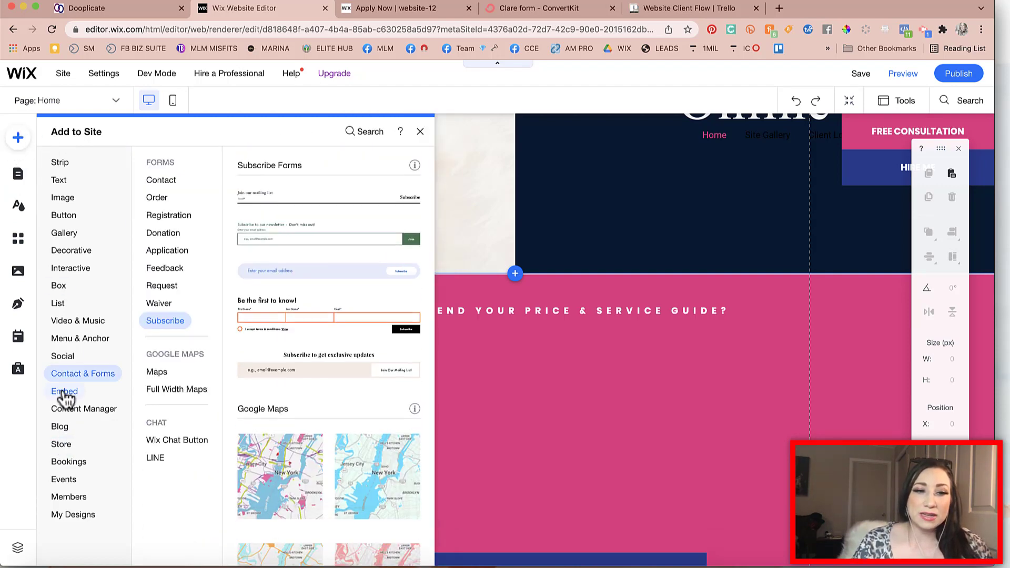
pyautogui.click(64, 393)
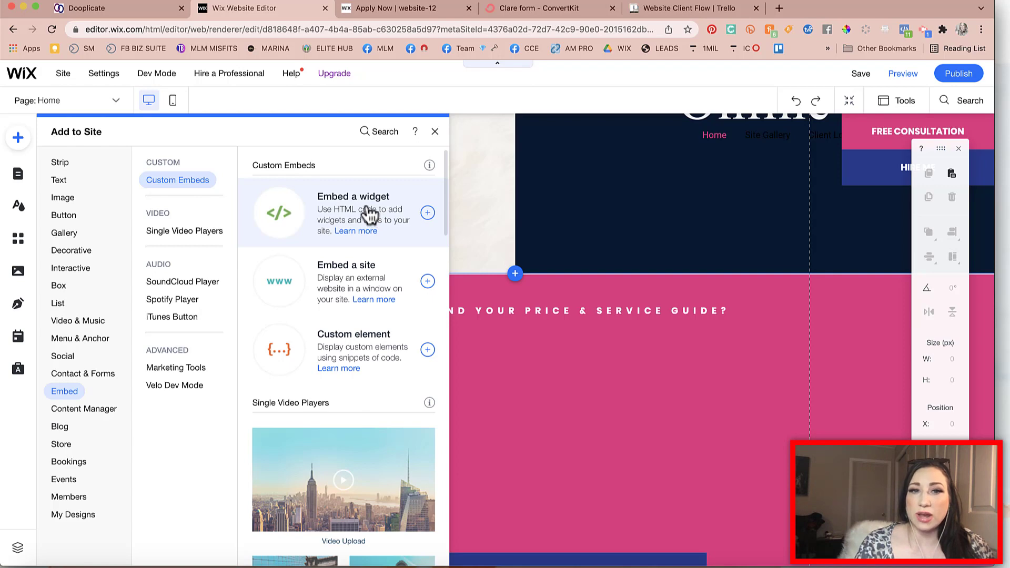
pyautogui.click(368, 206)
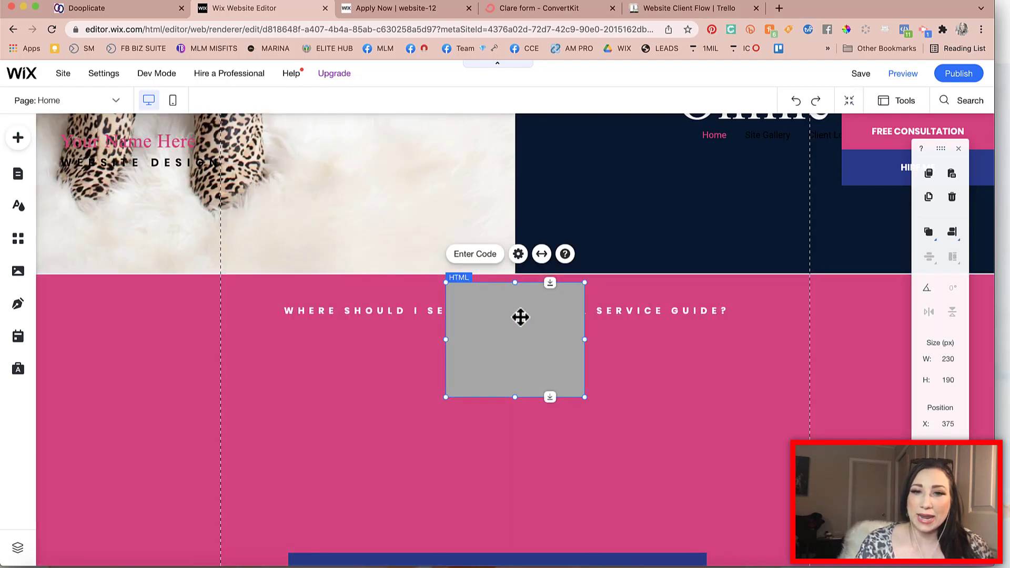
pyautogui.moveTo(520, 317); pyautogui.dragTo(423, 394)
pyautogui.moveTo(490, 417); pyautogui.dragTo(762, 406)
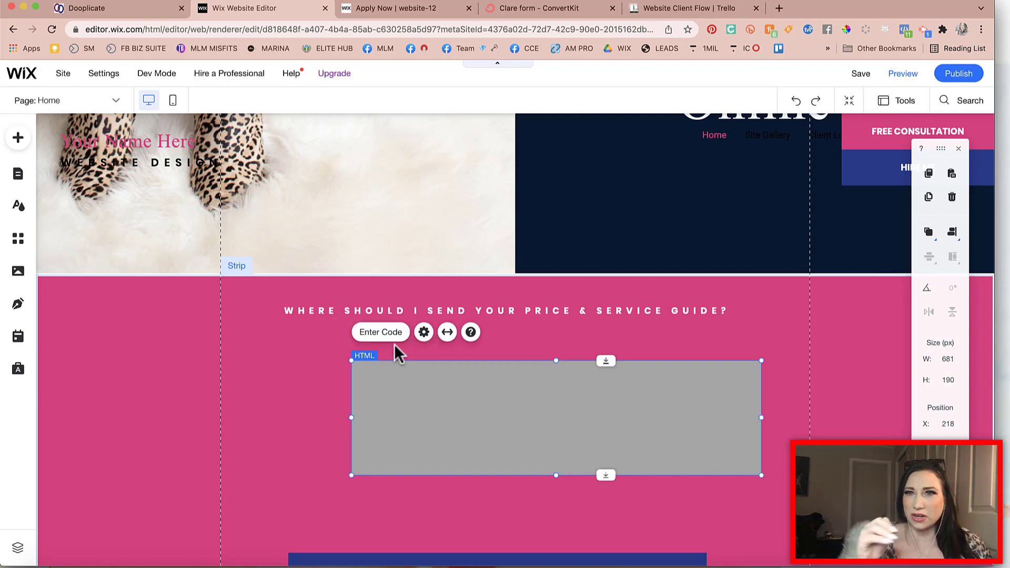
# Paste the ConvertKit embed code into the HTML element, apply it, and centre the form under the heading.
pyautogui.click(386, 337)
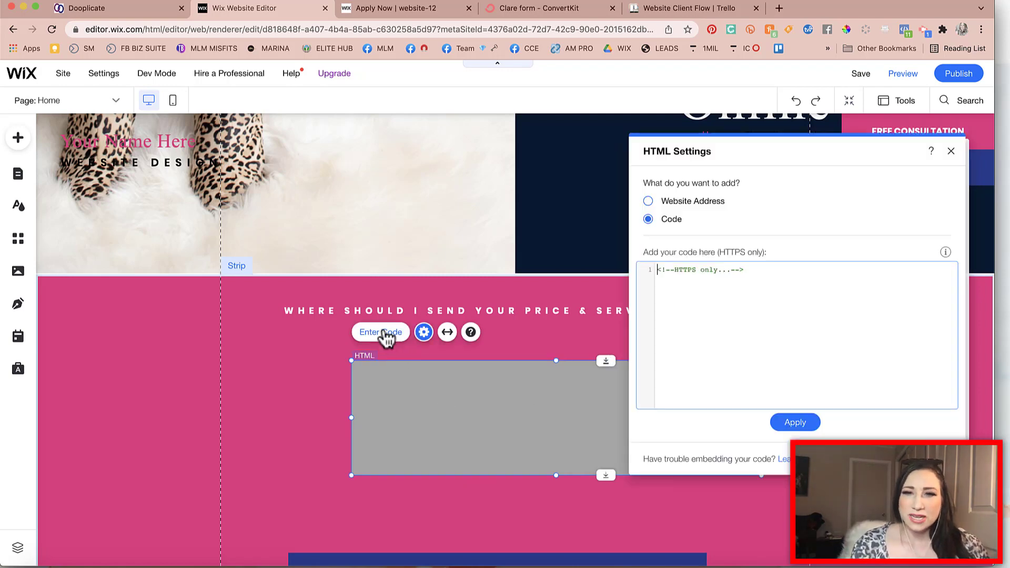
pyautogui.click(674, 267)
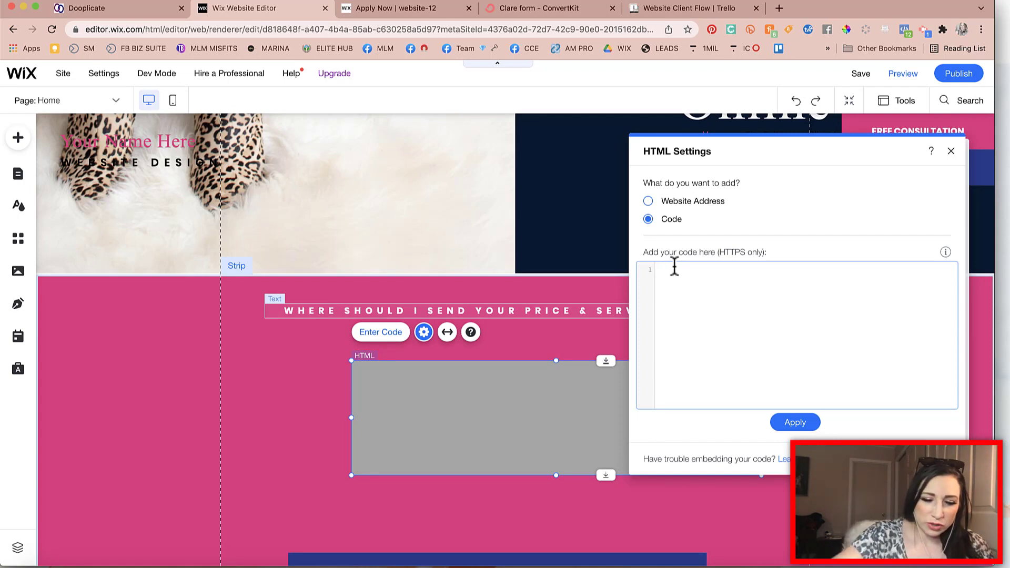
pyautogui.press('super+v')
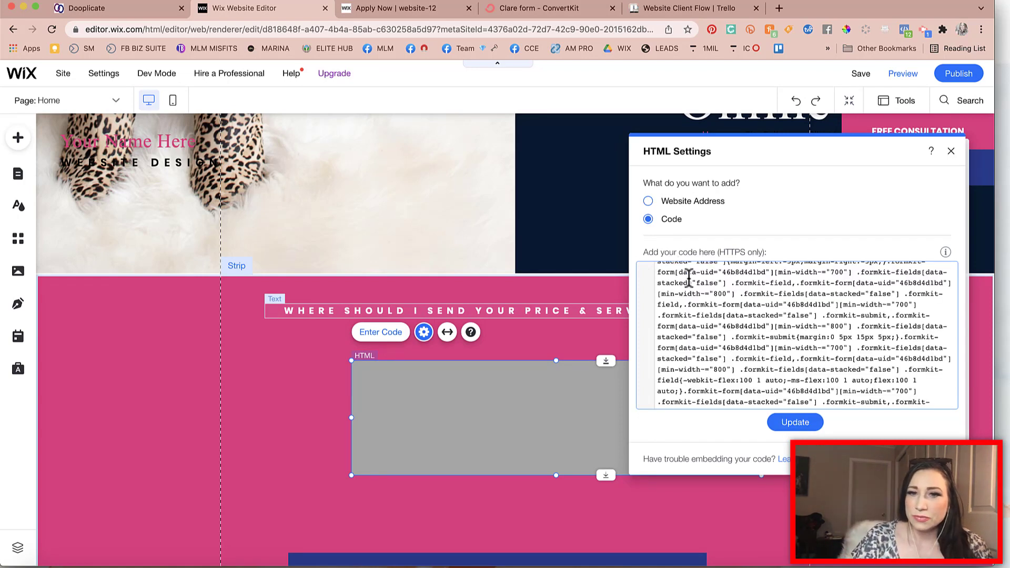
pyautogui.click(796, 427)
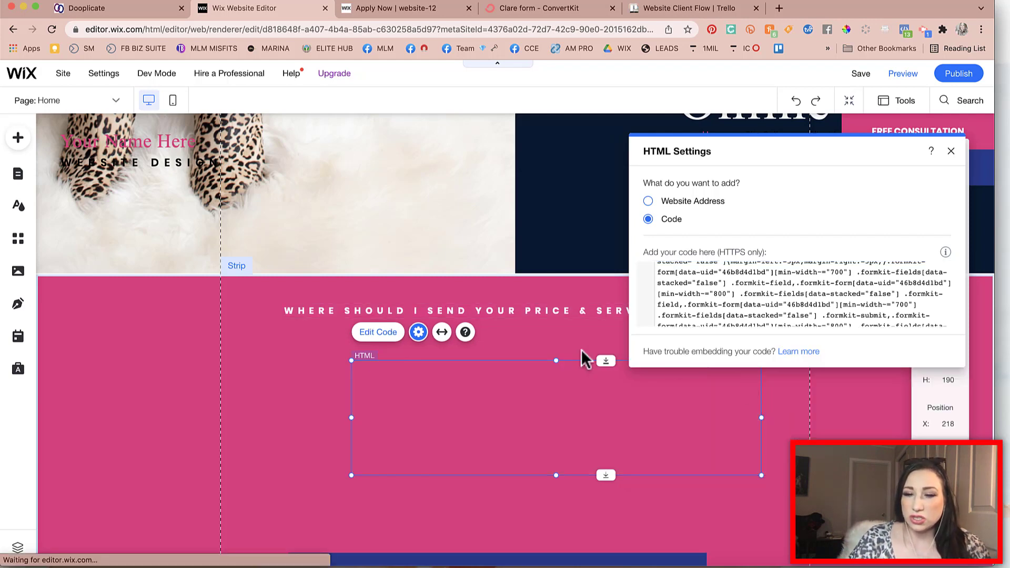
pyautogui.moveTo(547, 403); pyautogui.dragTo(506, 393)
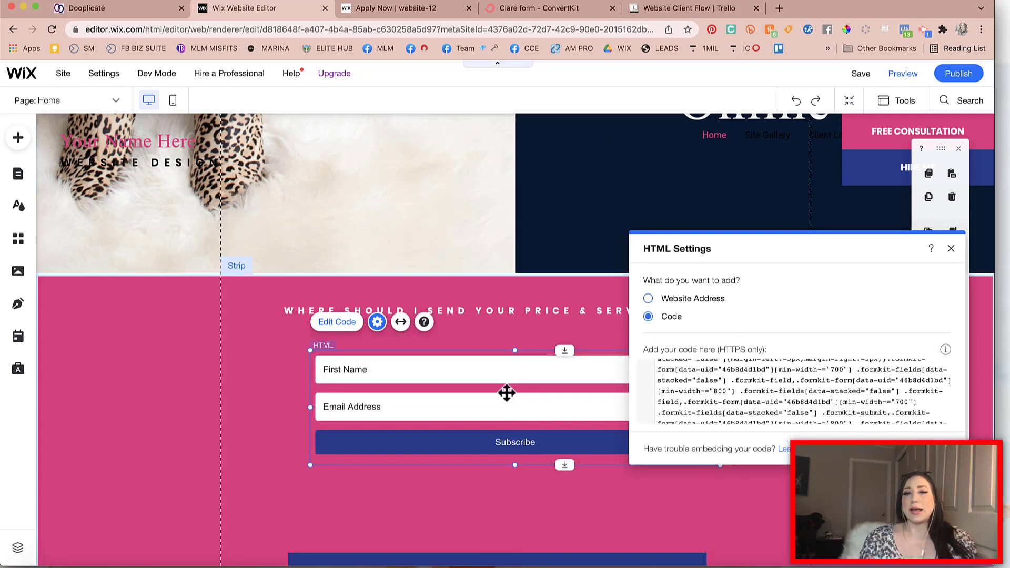
pyautogui.click(951, 248)
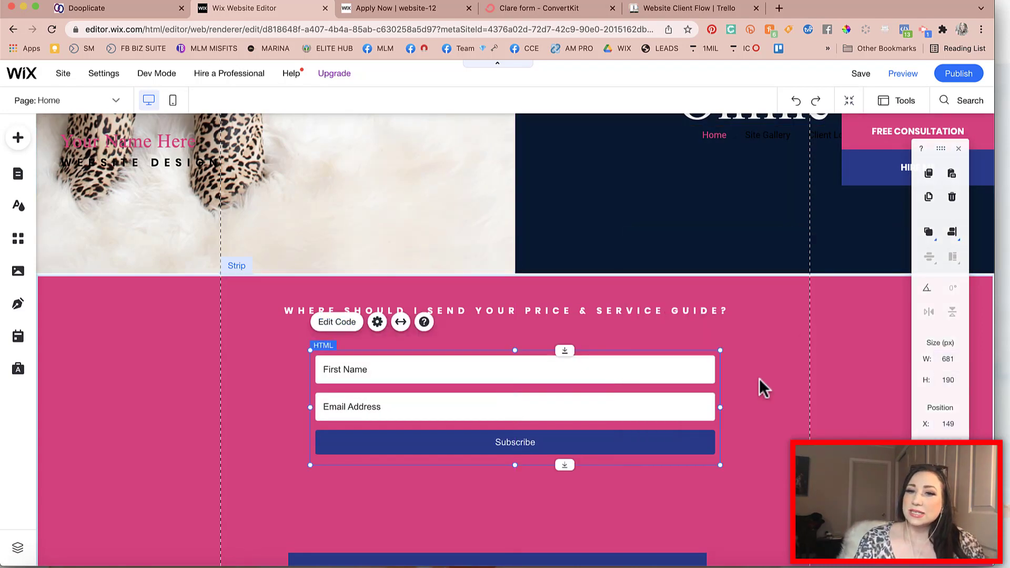
pyautogui.scroll(-3, 759, 378)
pyautogui.scroll(2, 759, 378)
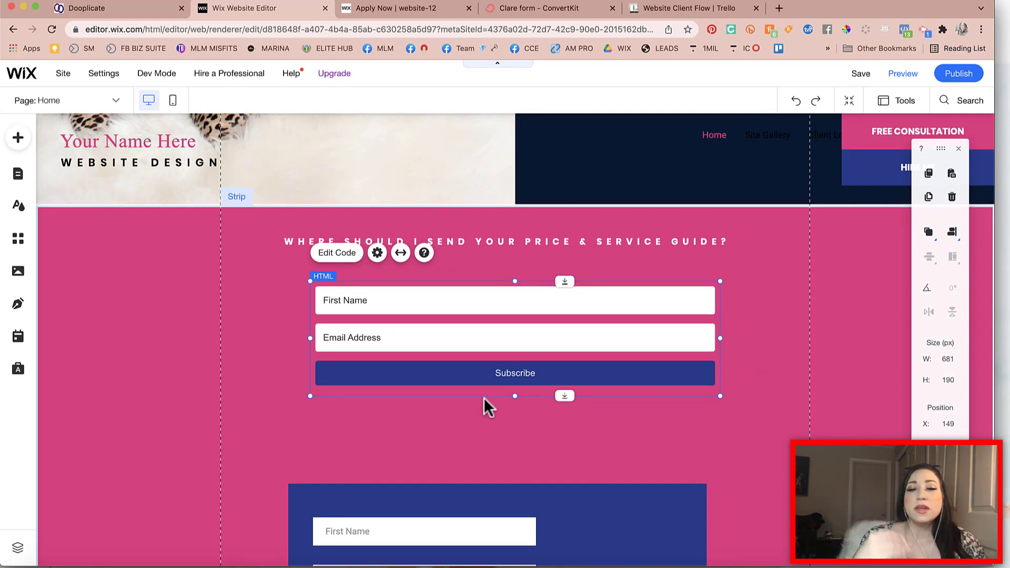
pyautogui.scroll(-3, 484, 396)
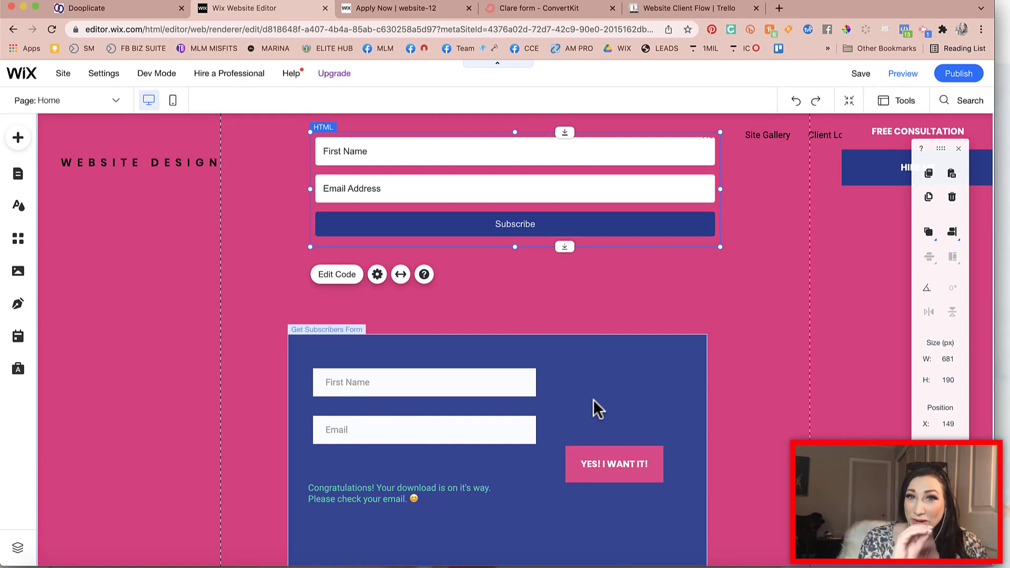
pyautogui.scroll(5, 592, 409)
pyautogui.scroll(-5, 530, 437)
pyautogui.scroll(-2, 614, 353)
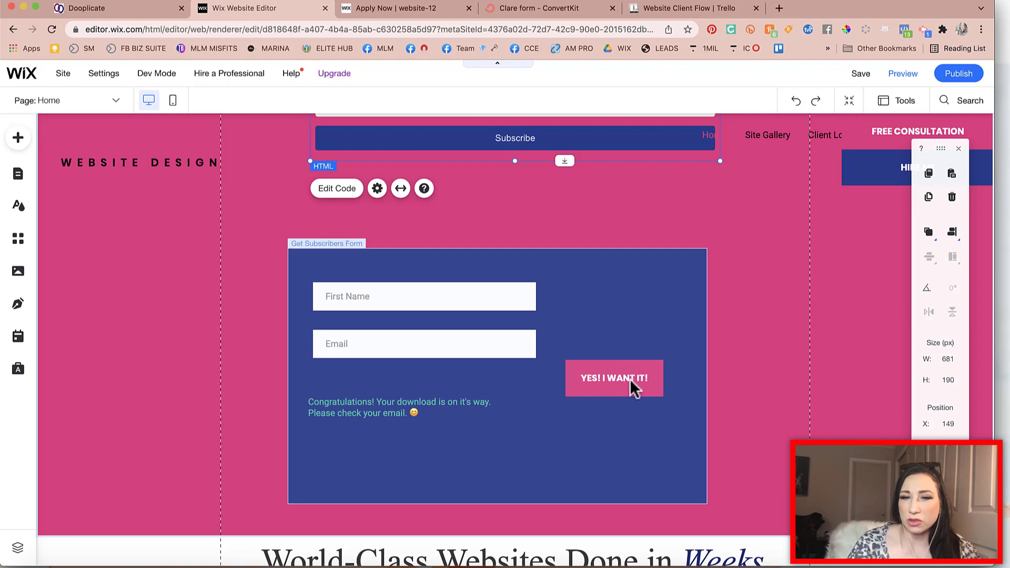
pyautogui.scroll(1, 615, 167)
pyautogui.scroll(2, 615, 168)
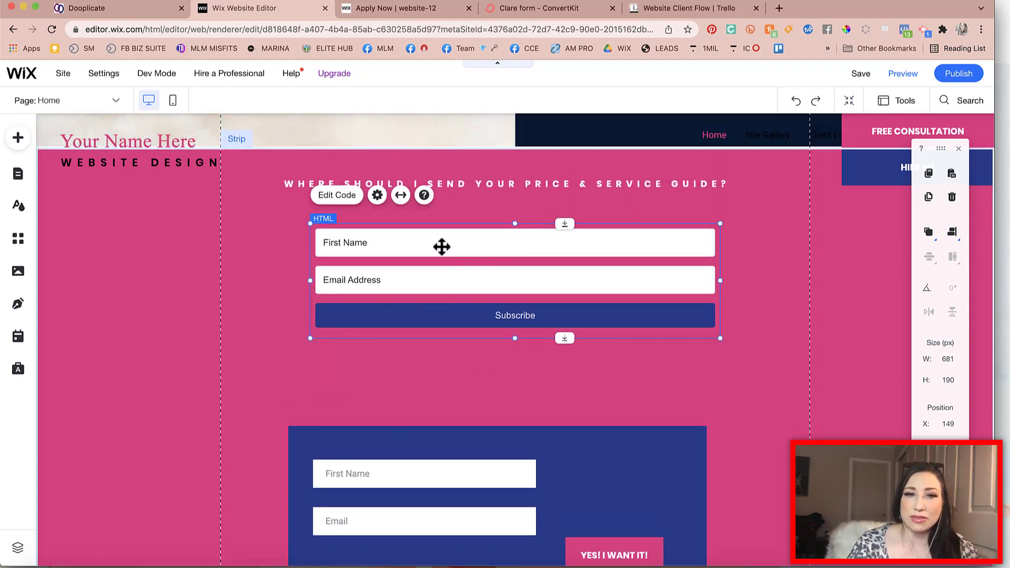
pyautogui.scroll(-3, 766, 412)
pyautogui.scroll(4, 765, 411)
pyautogui.click(765, 412)
pyautogui.scroll(1, 765, 412)
pyautogui.click(709, 383)
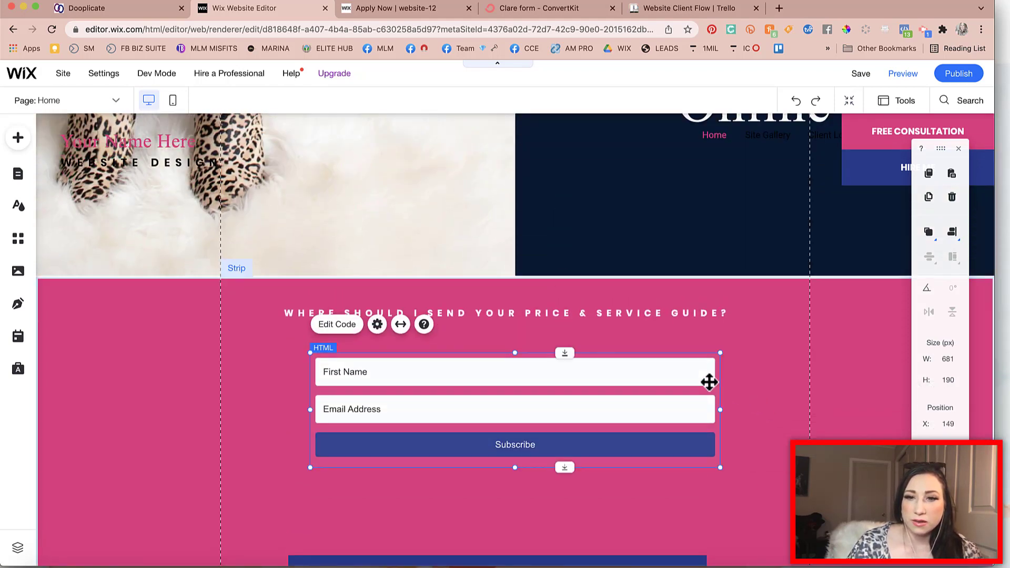
pyautogui.click(777, 356)
# Save and publish the Wix site, dismissing the saved, published and mobile-editing prompts.
pyautogui.click(857, 76)
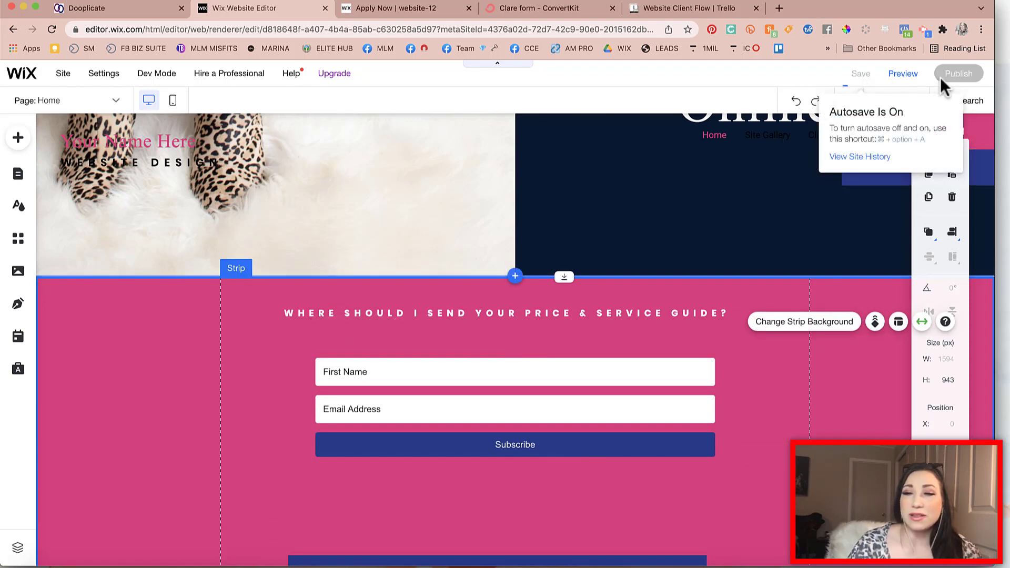
pyautogui.moveTo(941, 77)
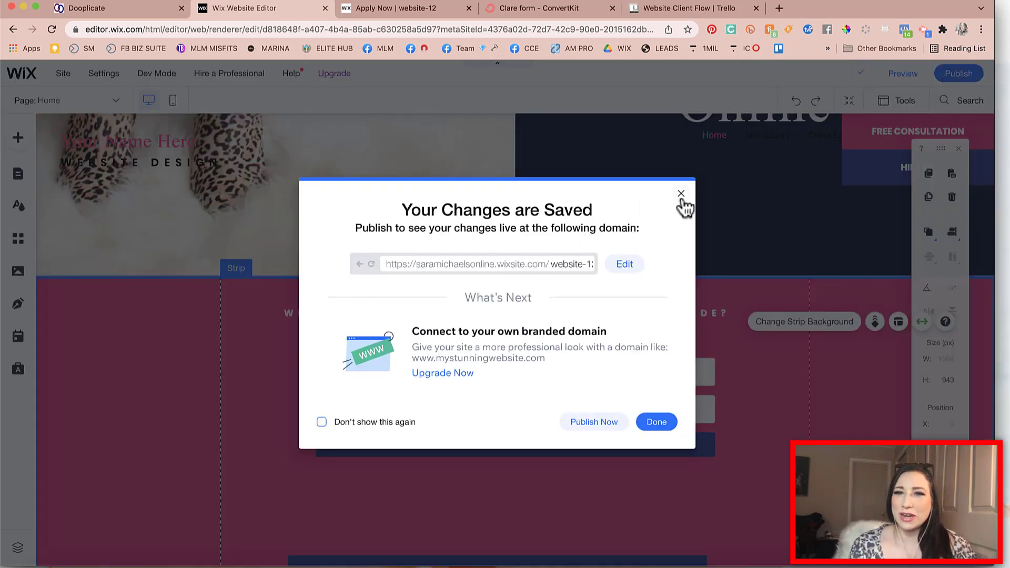
pyautogui.click(681, 193)
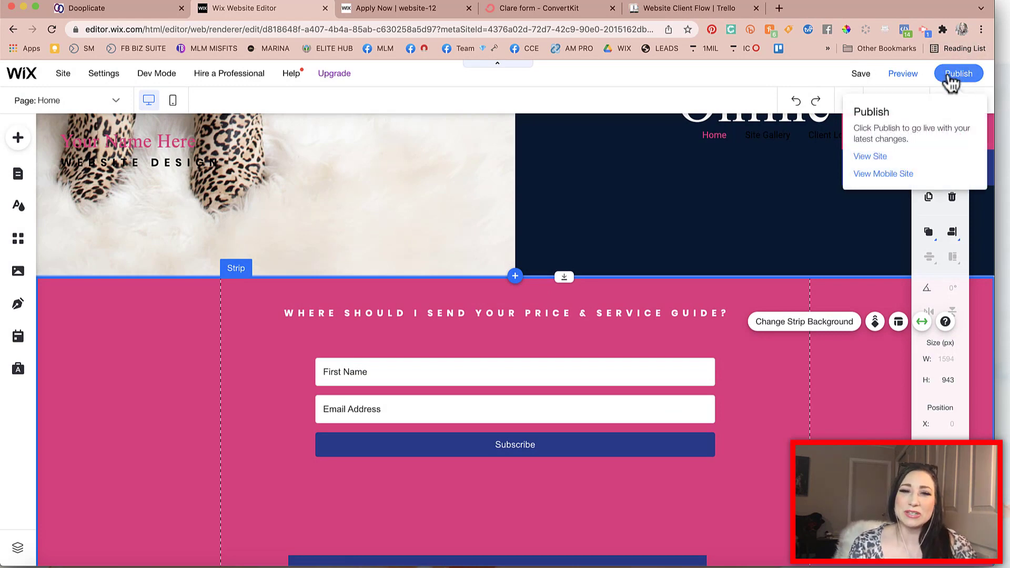
pyautogui.click(948, 74)
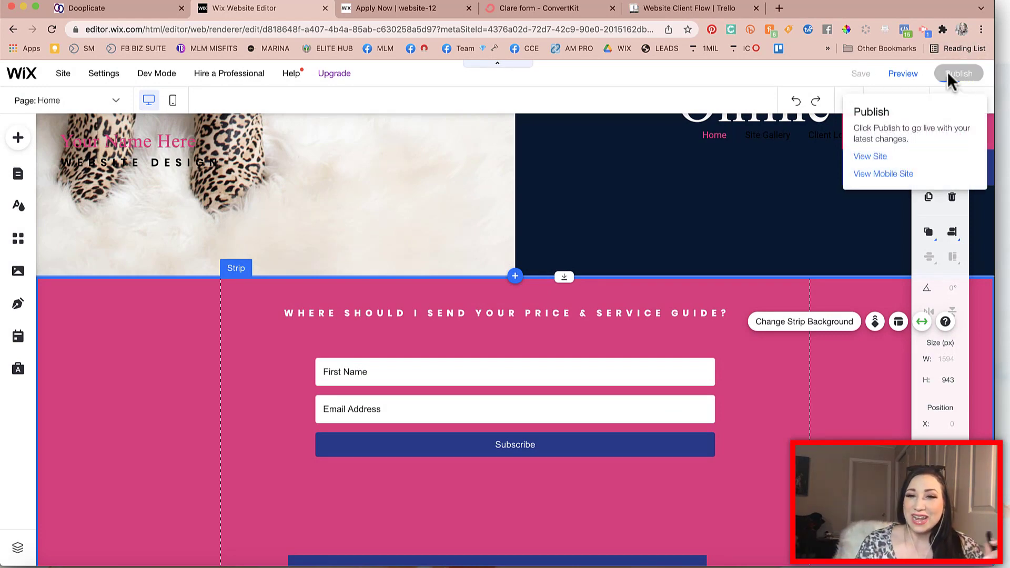
pyautogui.click(594, 396)
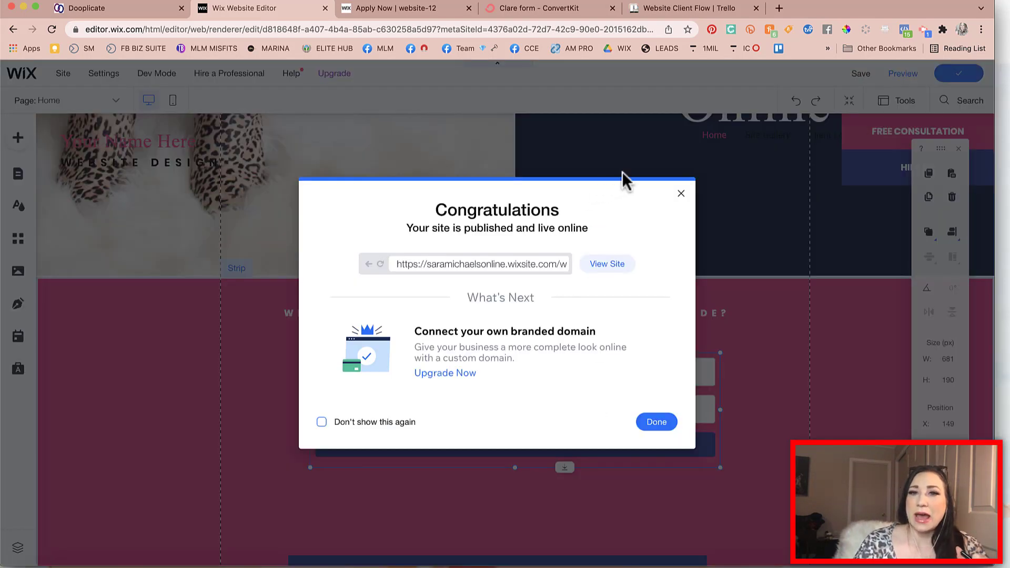
pyautogui.click(680, 192)
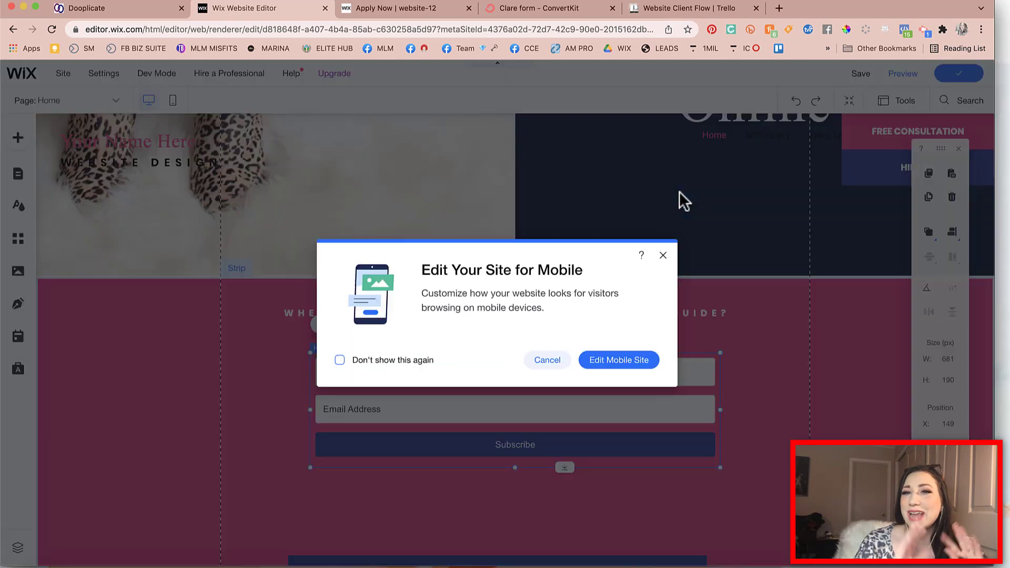
pyautogui.click(662, 255)
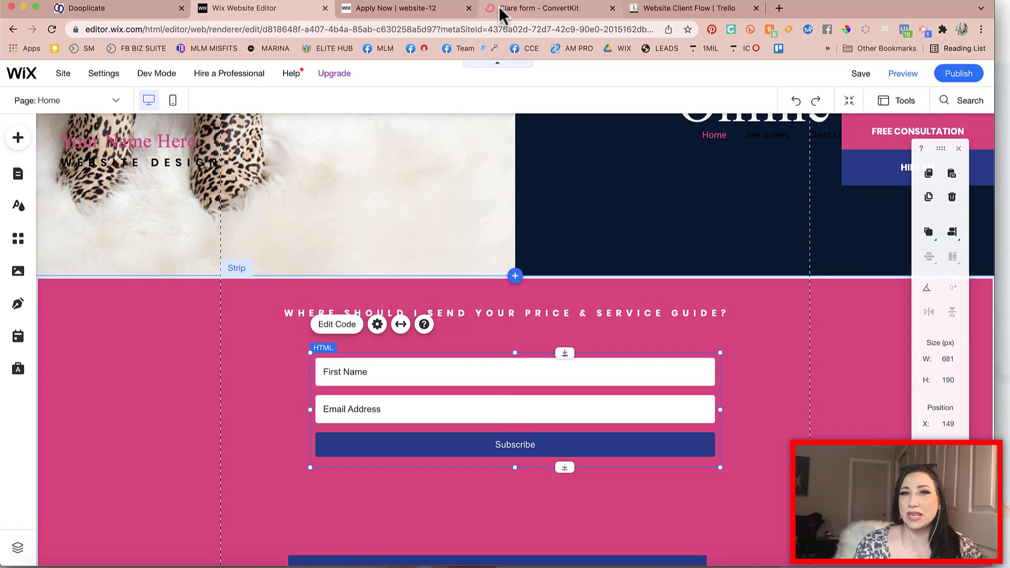
# Close ConvertKit's Embed this form window and return to the Wix site tab.
pyautogui.click(499, 8)
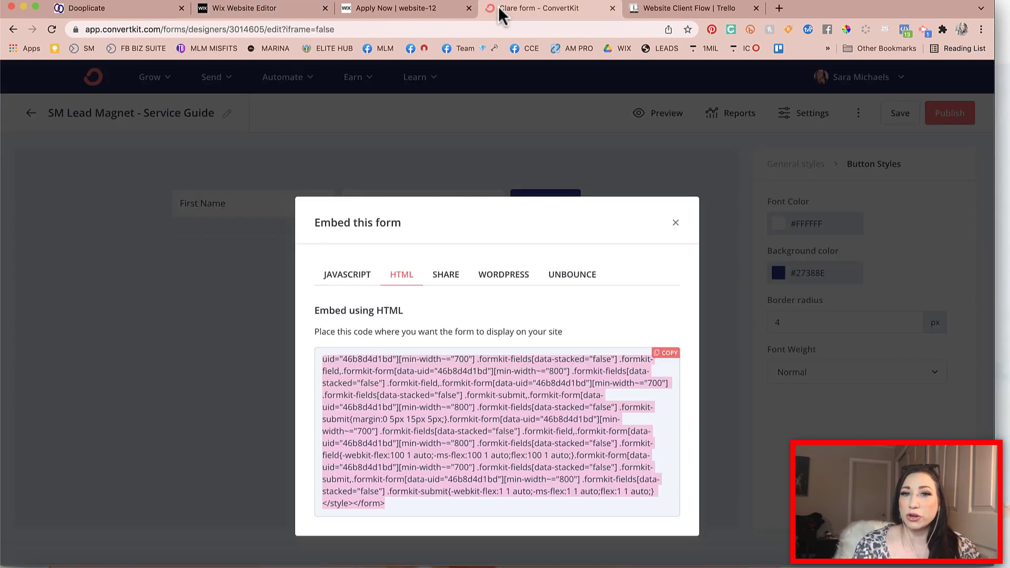
pyautogui.click(675, 223)
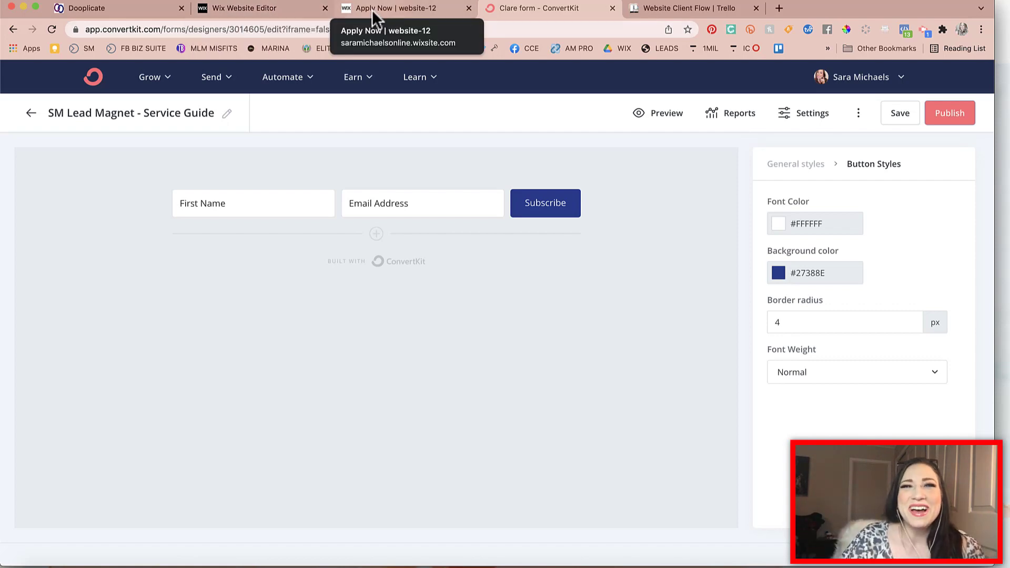
pyautogui.click(371, 9)
pyautogui.click(277, 9)
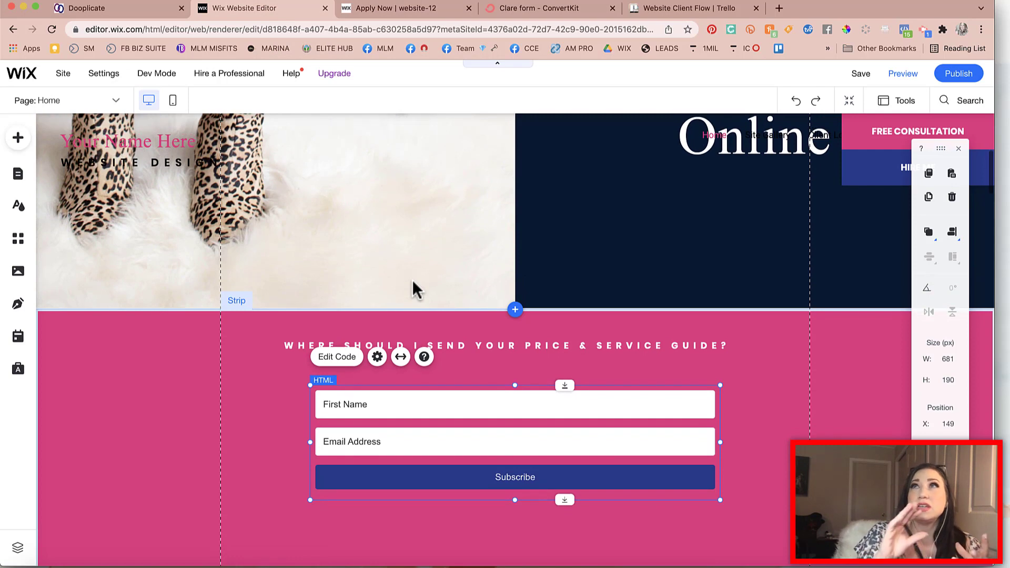
pyautogui.scroll(-6, 416, 288)
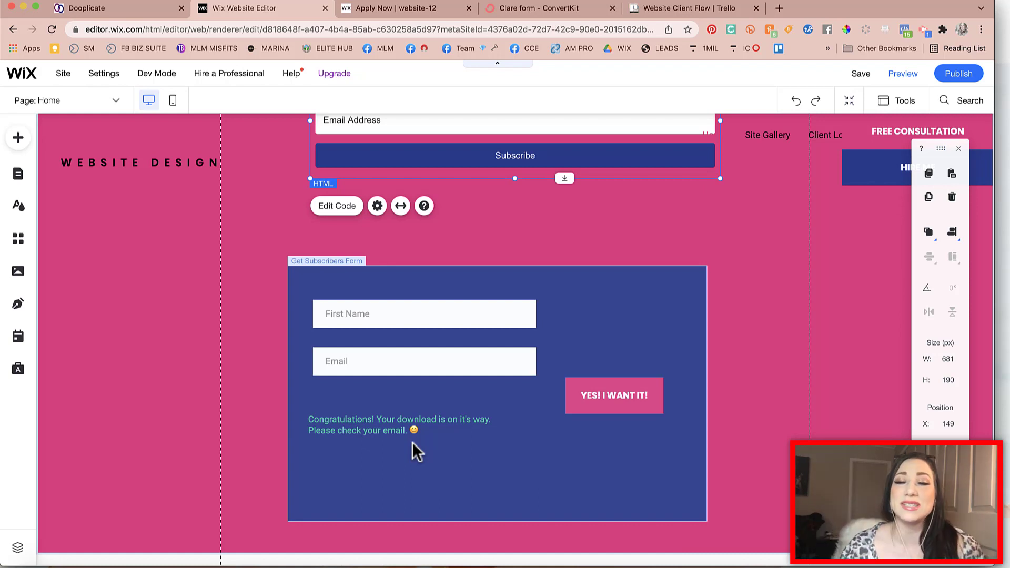
pyautogui.scroll(6, 412, 441)
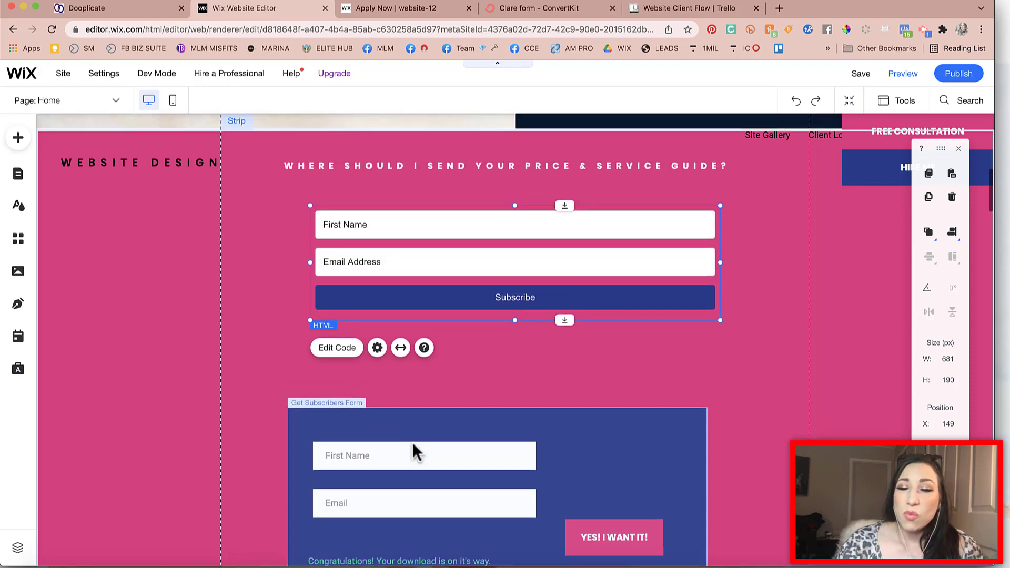
pyautogui.scroll(-5, 412, 442)
pyautogui.scroll(-2, 412, 447)
pyautogui.scroll(5, 411, 447)
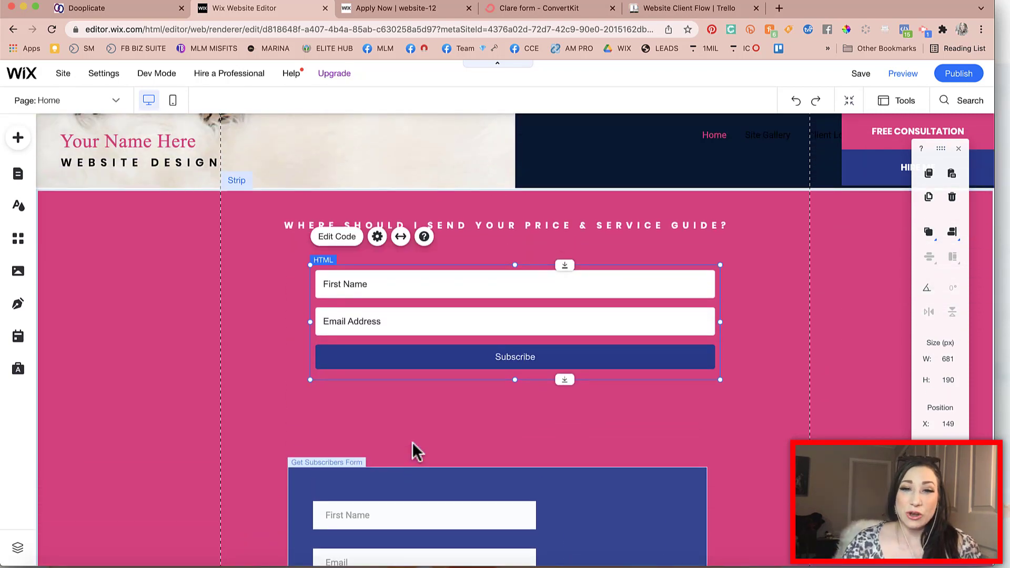